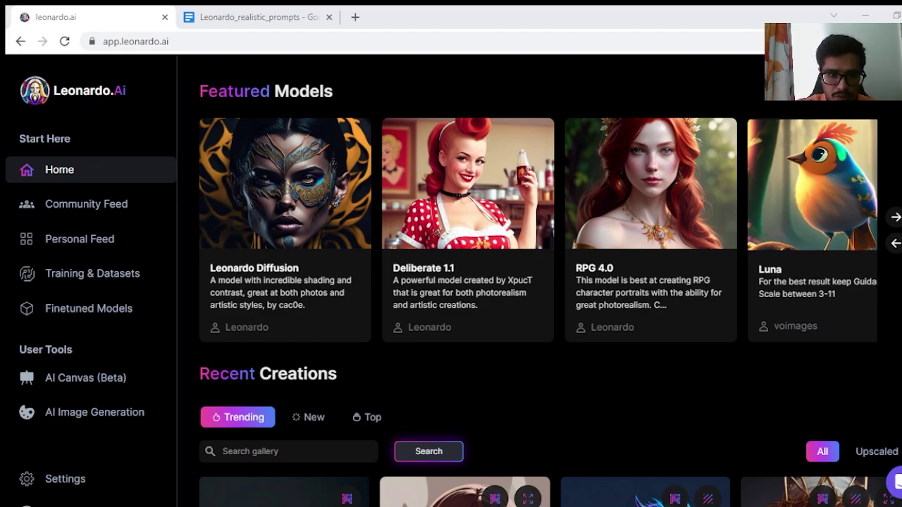
- Look over the Leonardo Diffusion model's details, then close them and return home
{"action": "left_click", "coordinate": [322, 323]}
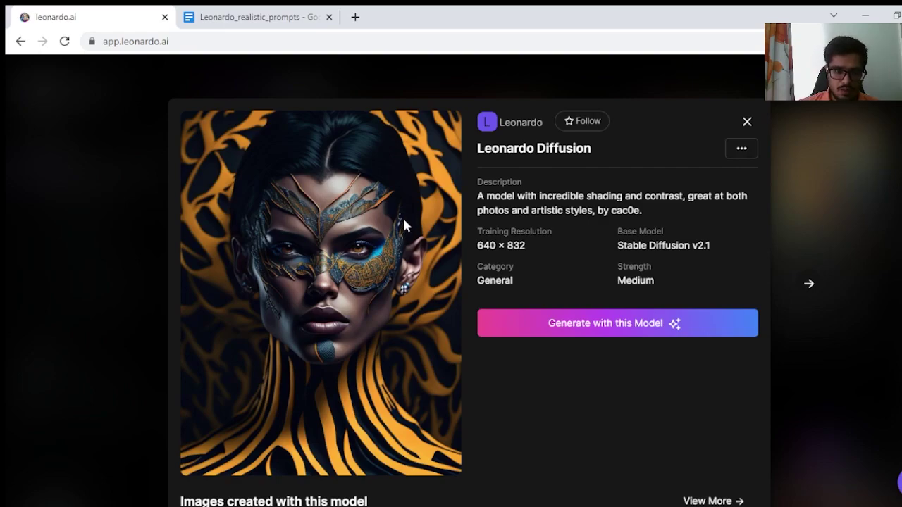
{"action": "scroll", "coordinate": [403, 222], "scroll_direction": "down", "scroll_amount": 5}
{"action": "scroll", "coordinate": [468, 185], "scroll_direction": "down", "scroll_amount": 2}
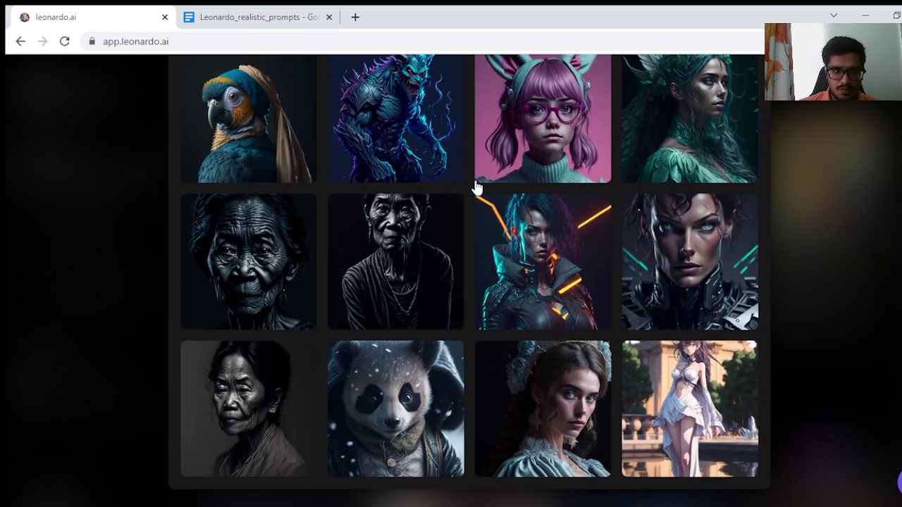
{"action": "scroll", "coordinate": [477, 187], "scroll_direction": "down", "scroll_amount": 1}
{"action": "scroll", "coordinate": [535, 204], "scroll_direction": "up", "scroll_amount": 8}
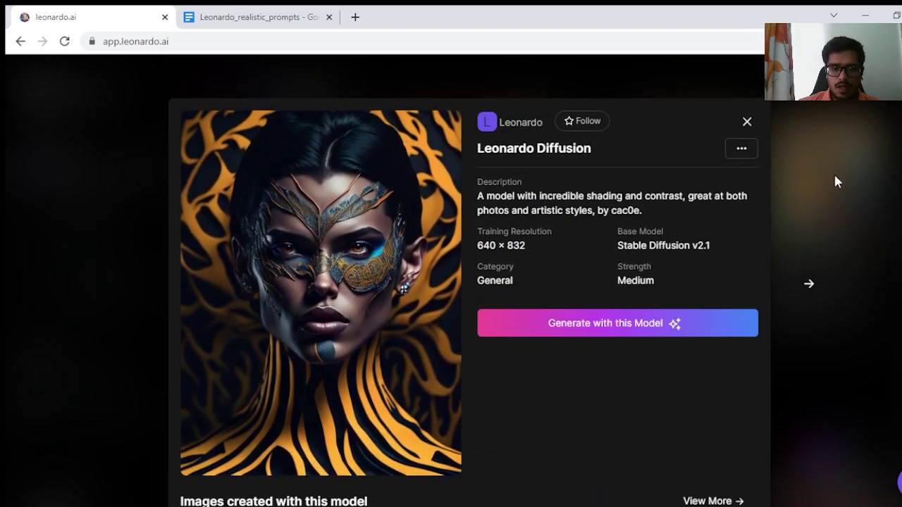
{"action": "left_click", "coordinate": [836, 180]}
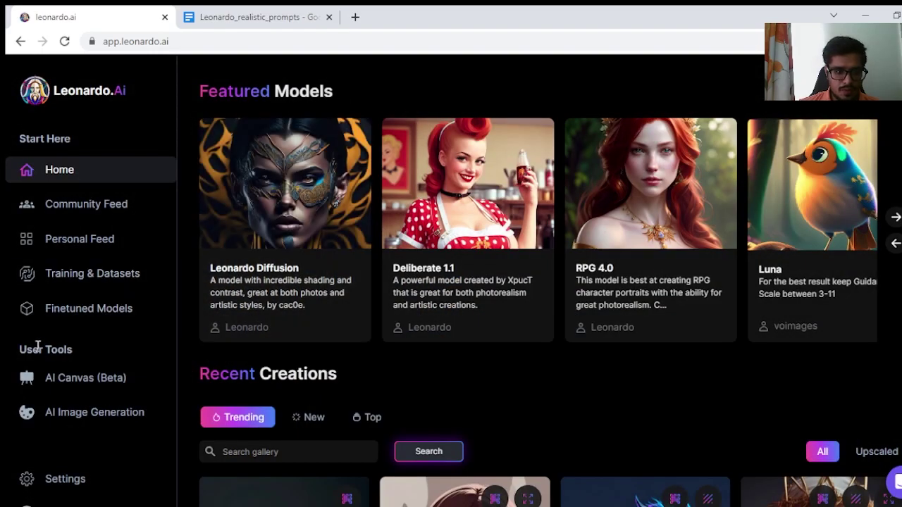
- Open AI Image Generation, check the Google Docs prompt list, and return to the Old Harry Potter results
{"action": "left_click", "coordinate": [71, 412]}
{"action": "scroll", "coordinate": [860, 271], "scroll_direction": "up", "scroll_amount": 2}
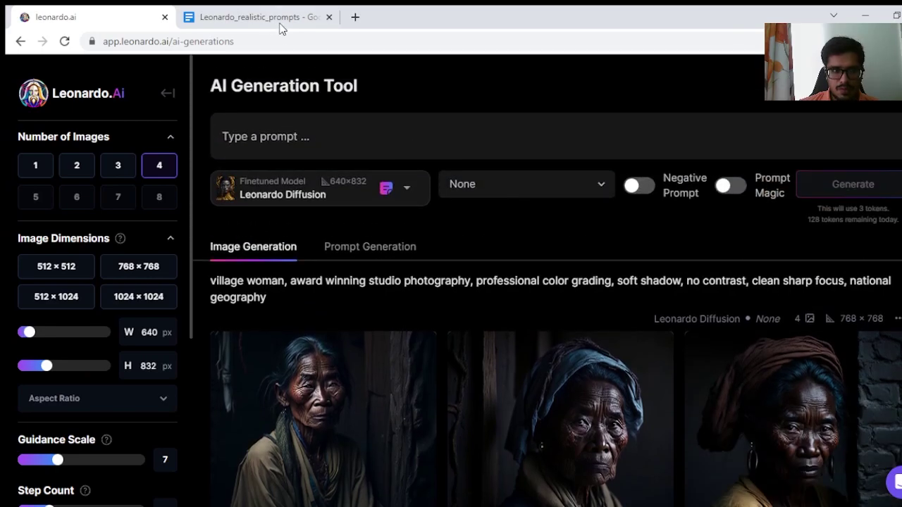
{"action": "left_click", "coordinate": [253, 17]}
{"action": "scroll", "coordinate": [437, 261], "scroll_direction": "down", "scroll_amount": 5}
{"action": "scroll", "coordinate": [437, 260], "scroll_direction": "up", "scroll_amount": 5}
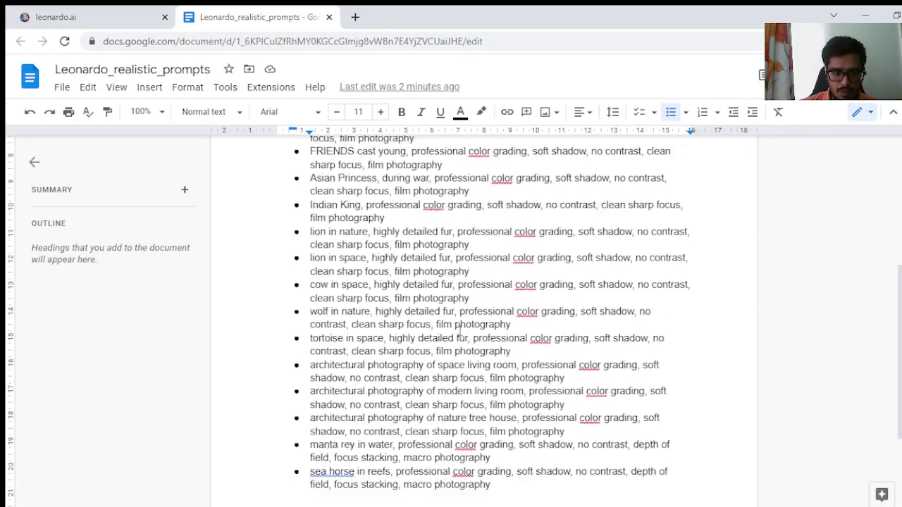
{"action": "scroll", "coordinate": [454, 311], "scroll_direction": "down", "scroll_amount": 5}
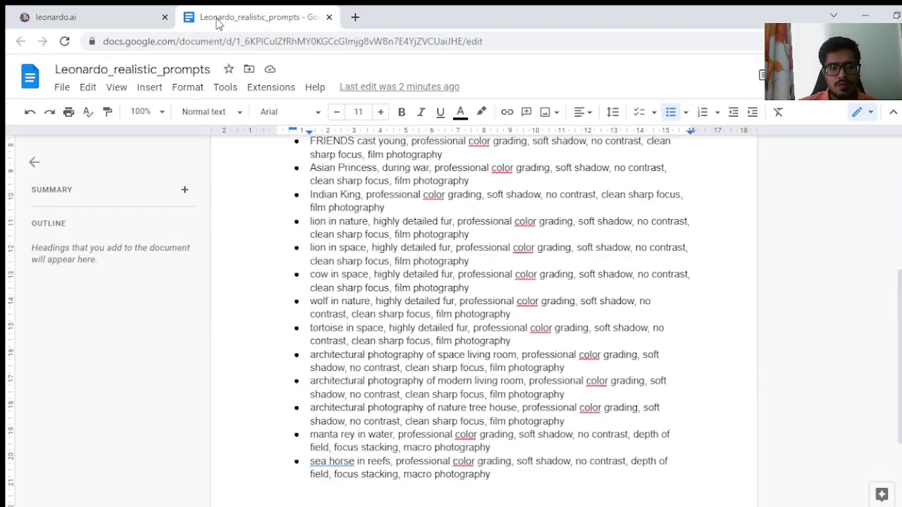
{"action": "scroll", "coordinate": [359, 244], "scroll_direction": "up", "scroll_amount": 5}
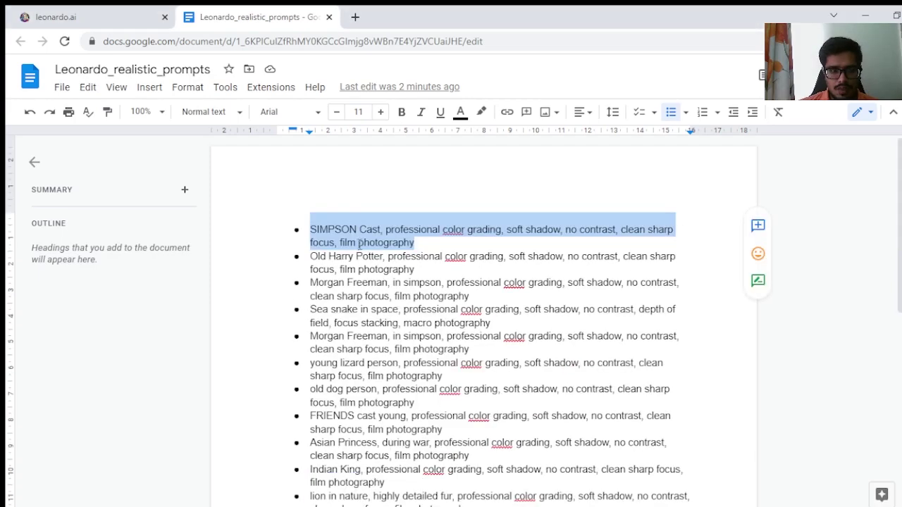
{"action": "key", "text": "ctrl+shift+Tab"}
{"action": "scroll", "coordinate": [279, 149], "scroll_direction": "up", "scroll_amount": 2}
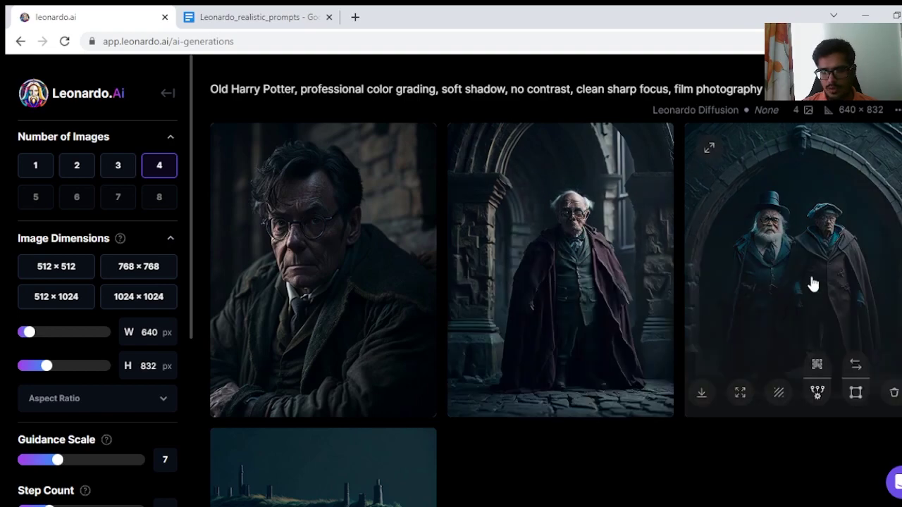
{"action": "scroll", "coordinate": [691, 296], "scroll_direction": "down", "scroll_amount": 2}
{"action": "scroll", "coordinate": [469, 389], "scroll_direction": "up", "scroll_amount": 3}
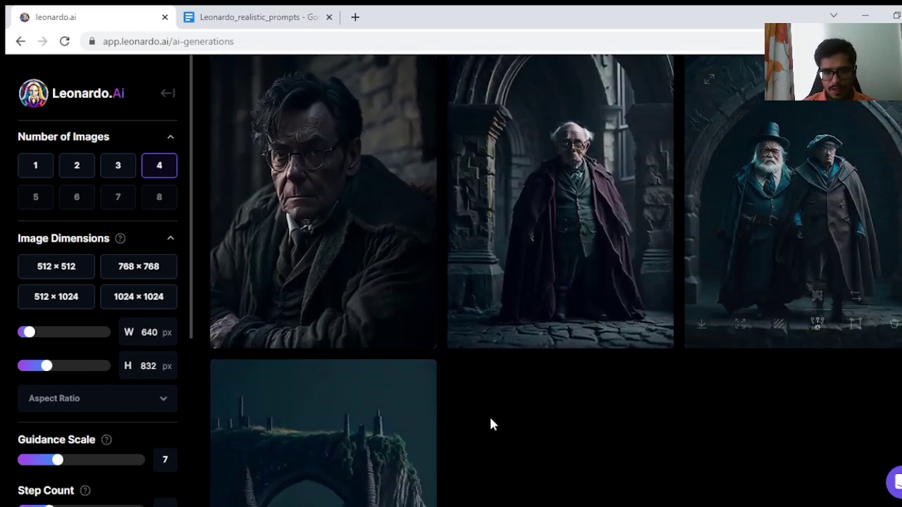
{"action": "left_click", "coordinate": [334, 328]}
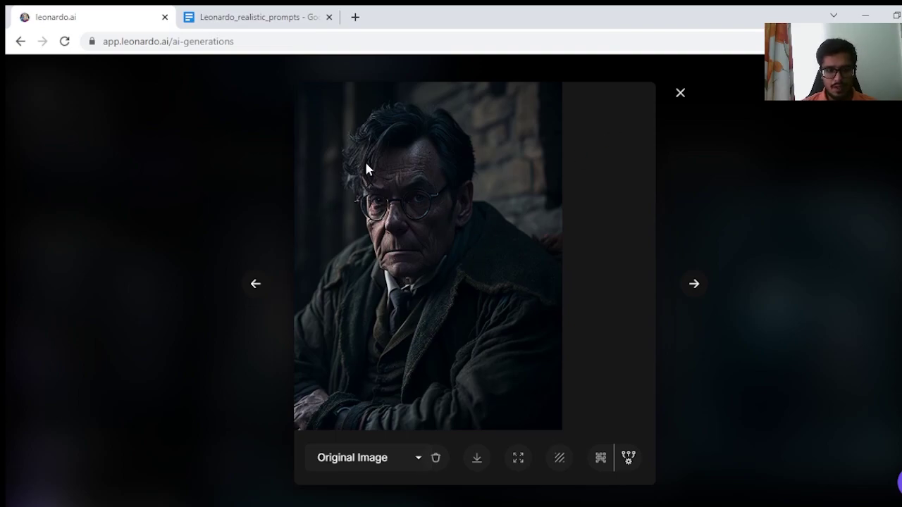
{"action": "left_click", "coordinate": [714, 141]}
{"action": "scroll", "coordinate": [381, 254], "scroll_direction": "down", "scroll_amount": 1}
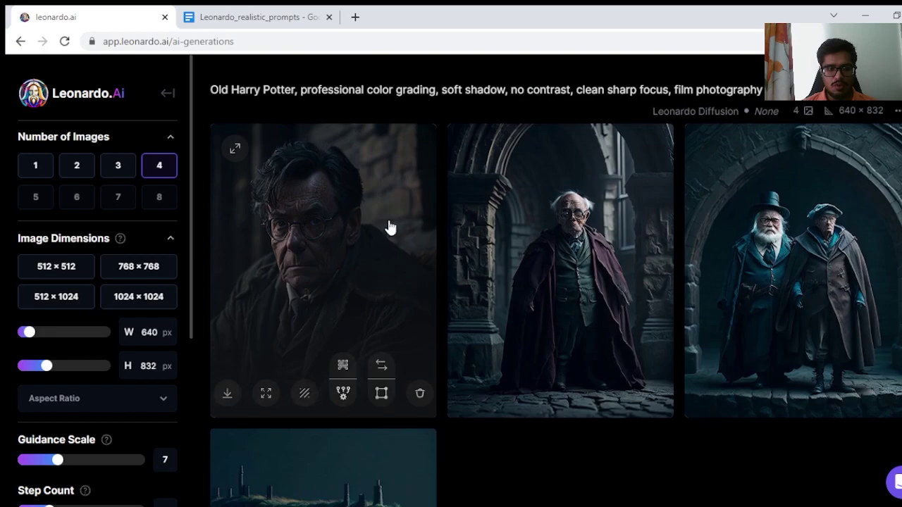
{"action": "left_click_drag", "start_coordinate": [296, 90], "coordinate": [217, 99]}
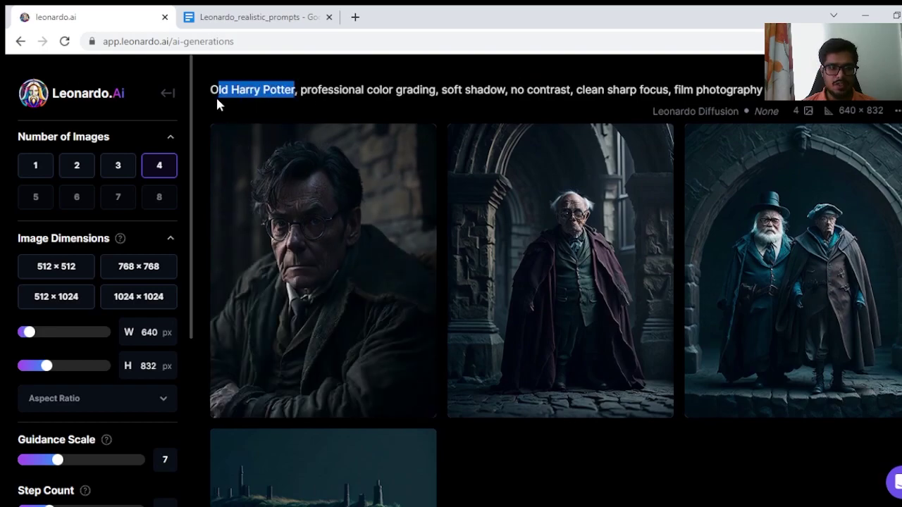
{"action": "left_click_drag", "start_coordinate": [676, 90], "coordinate": [763, 86]}
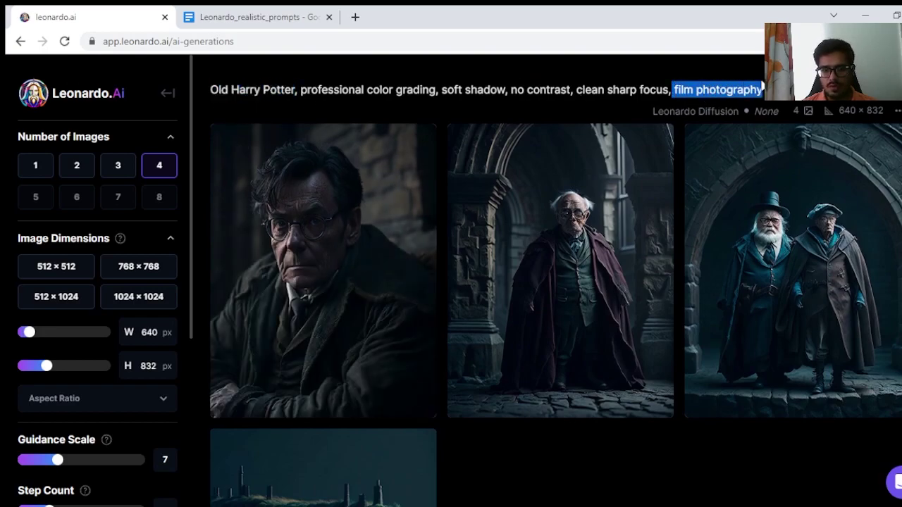
{"action": "mouse_move", "coordinate": [471, 235]}
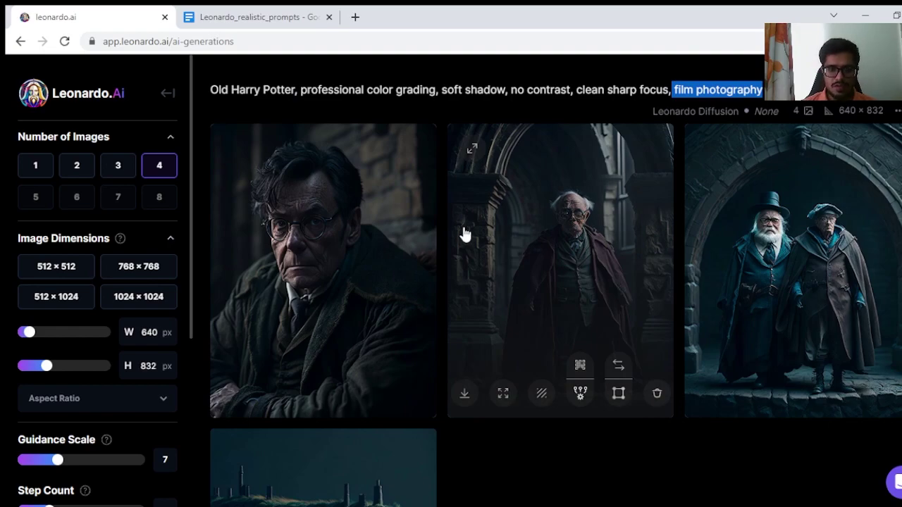
{"action": "scroll", "coordinate": [556, 332], "scroll_direction": "down", "scroll_amount": 2}
{"action": "scroll", "coordinate": [569, 308], "scroll_direction": "up", "scroll_amount": 8}
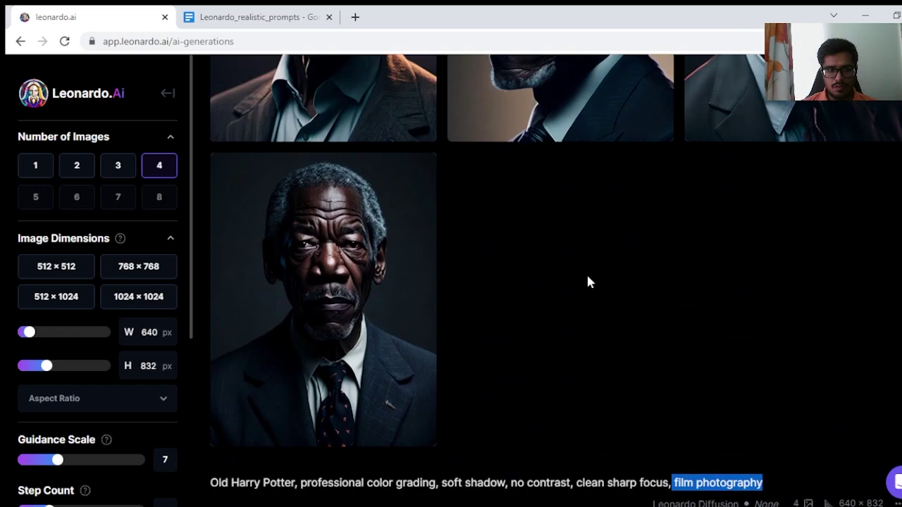
{"action": "scroll", "coordinate": [589, 281], "scroll_direction": "up", "scroll_amount": 4}
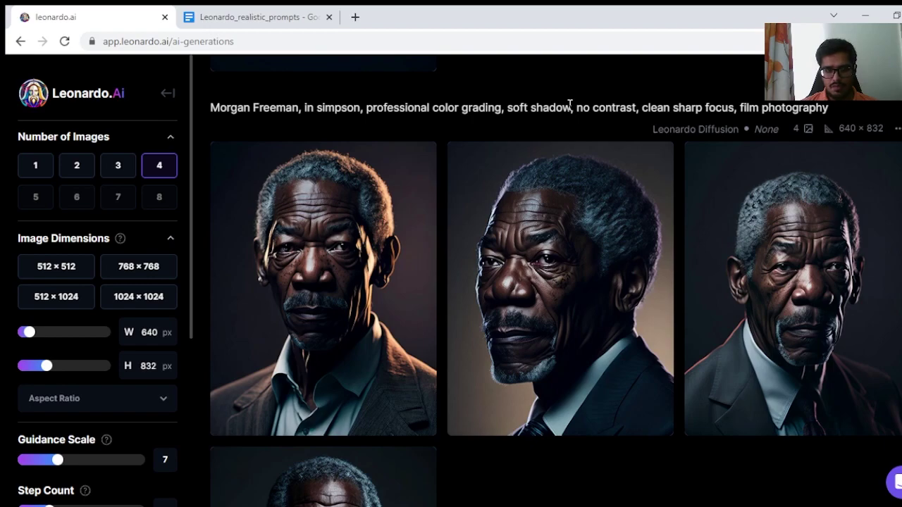
{"action": "scroll", "coordinate": [570, 105], "scroll_direction": "down", "scroll_amount": 3}
{"action": "scroll", "coordinate": [440, 281], "scroll_direction": "up", "scroll_amount": 1}
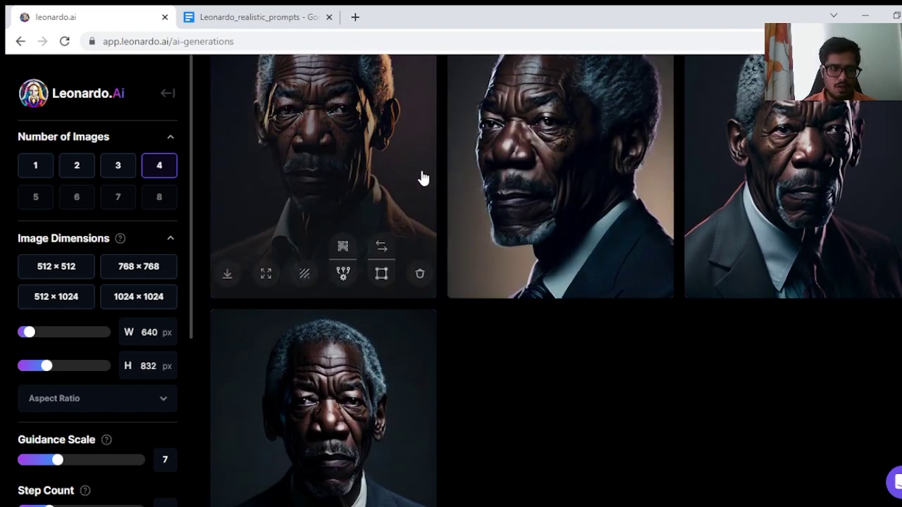
{"action": "scroll", "coordinate": [423, 178], "scroll_direction": "up", "scroll_amount": 1}
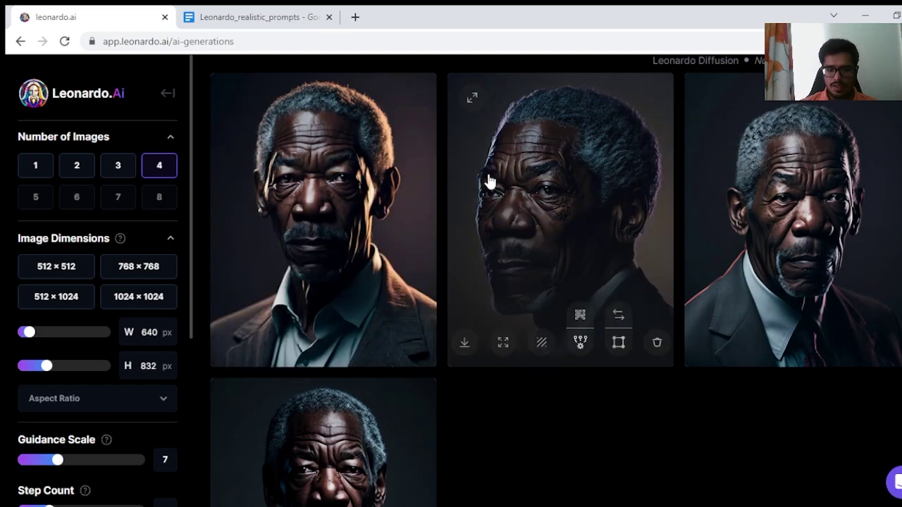
{"action": "left_click", "coordinate": [490, 182]}
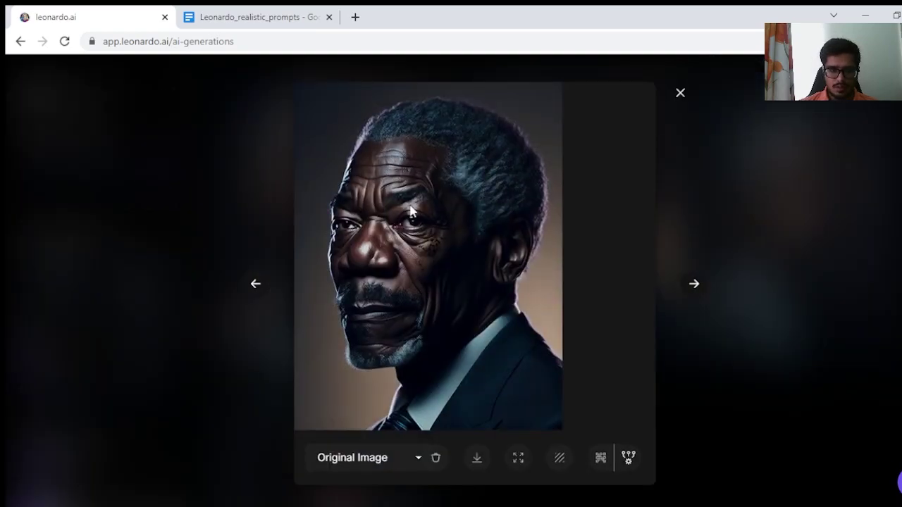
{"action": "key", "text": "Escape"}
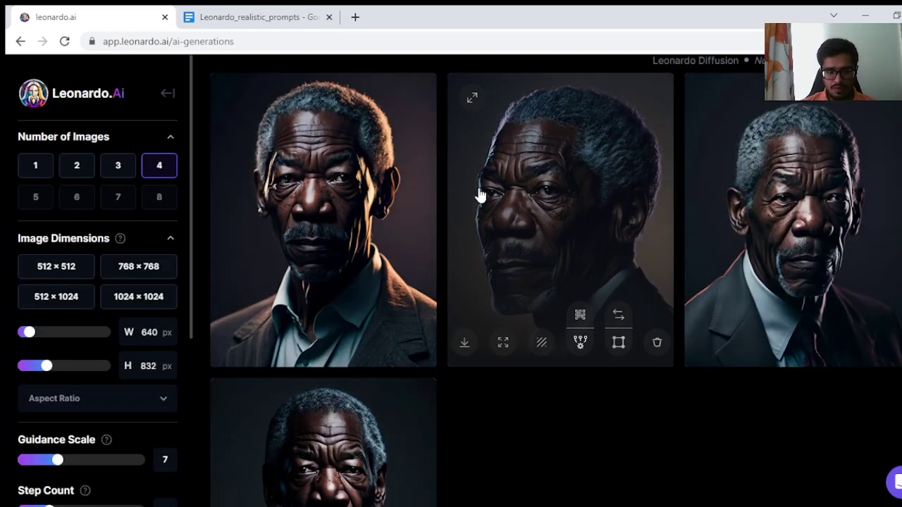
{"action": "scroll", "coordinate": [479, 193], "scroll_direction": "down", "scroll_amount": 2}
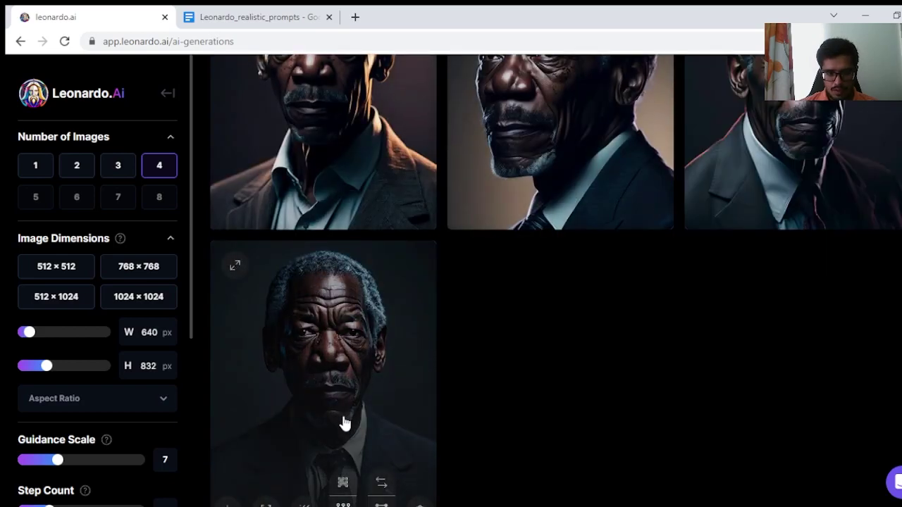
{"action": "scroll", "coordinate": [343, 423], "scroll_direction": "up", "scroll_amount": 2}
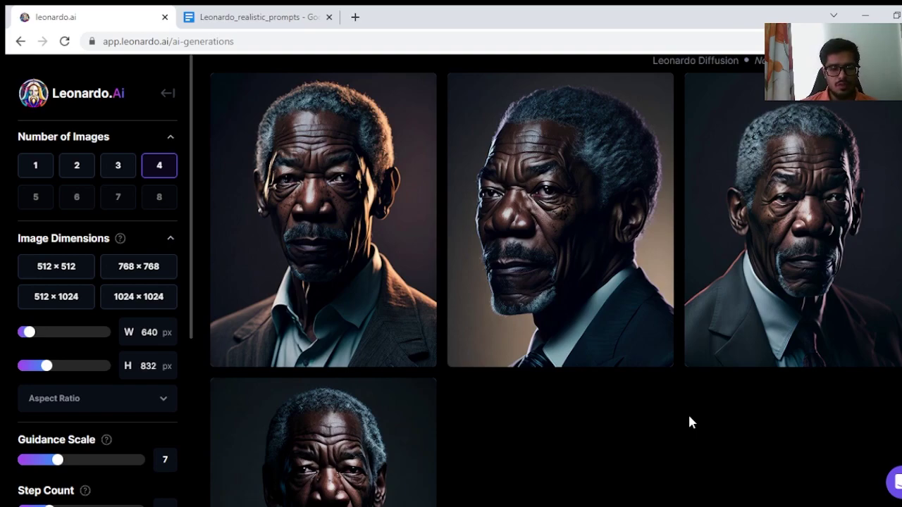
- View the third sea snake image full size, then open the fourth in the lightbox
{"action": "scroll", "coordinate": [691, 422], "scroll_direction": "up", "scroll_amount": 10}
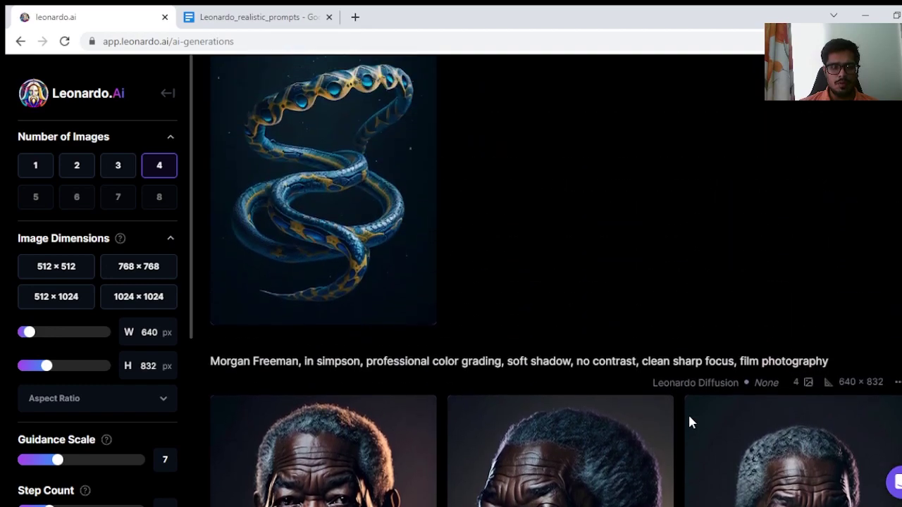
{"action": "scroll", "coordinate": [578, 346], "scroll_direction": "up", "scroll_amount": 1}
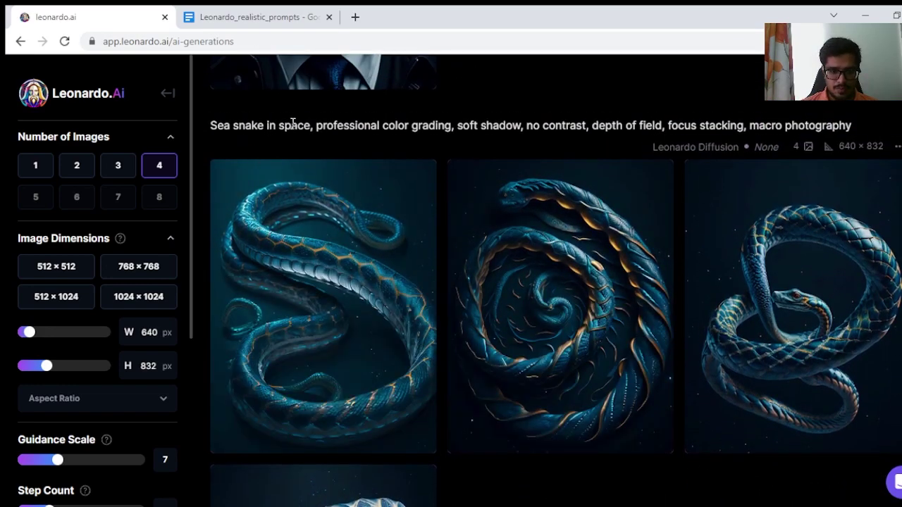
{"action": "scroll", "coordinate": [729, 237], "scroll_direction": "down", "scroll_amount": 1}
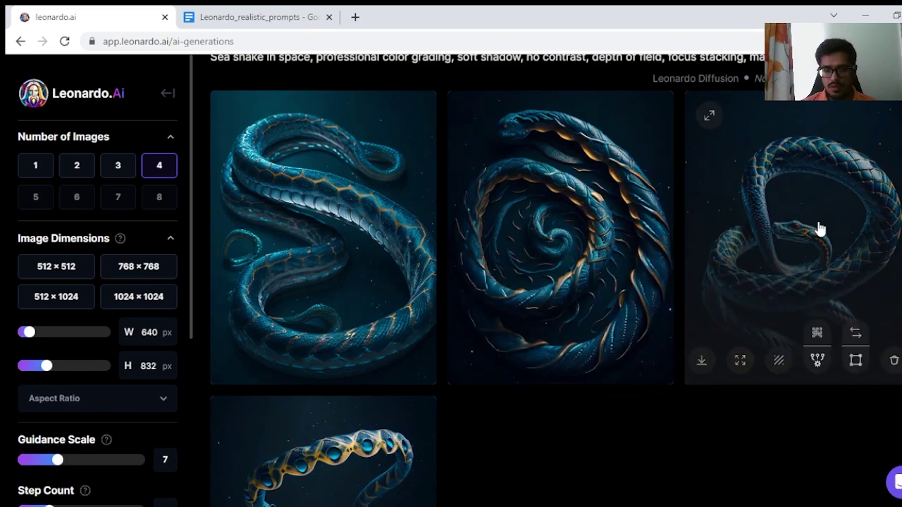
{"action": "left_click", "coordinate": [820, 229]}
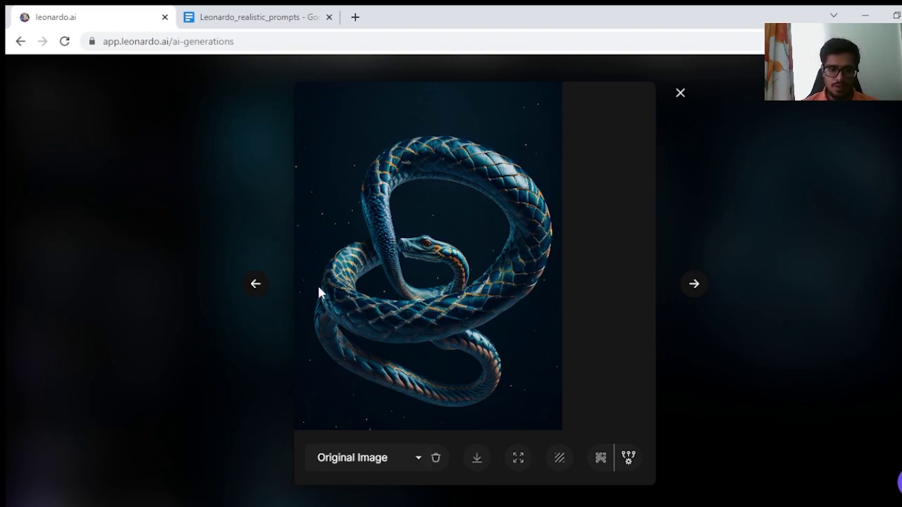
{"action": "key", "text": "Escape"}
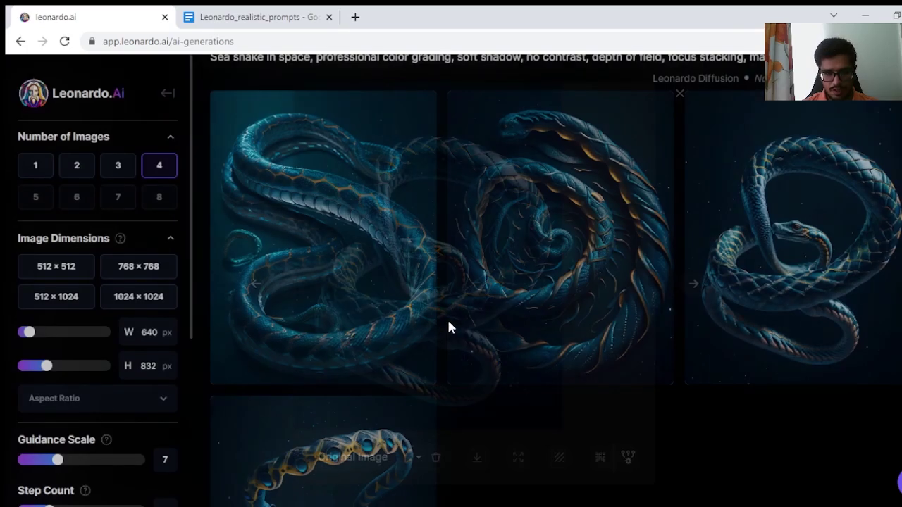
{"action": "scroll", "coordinate": [449, 291], "scroll_direction": "down", "scroll_amount": 3}
{"action": "left_click", "coordinate": [384, 290]}
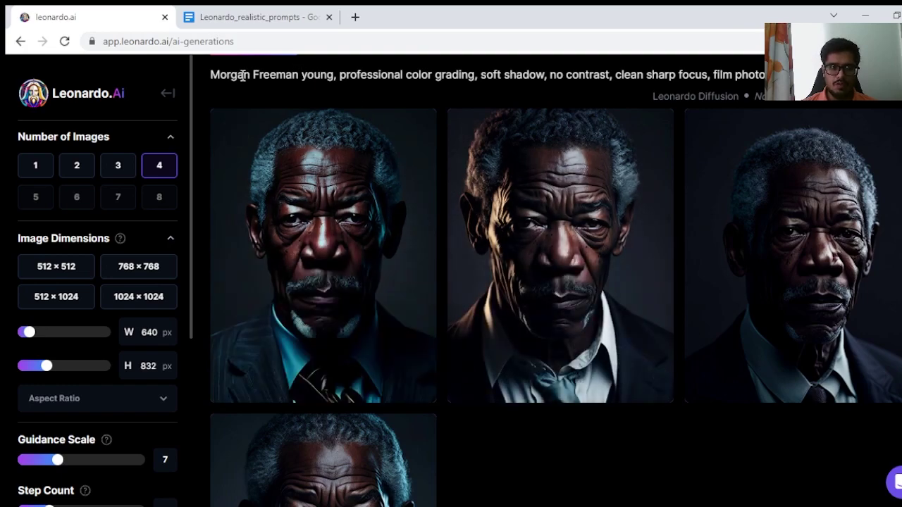
{"action": "left_click", "coordinate": [571, 200]}
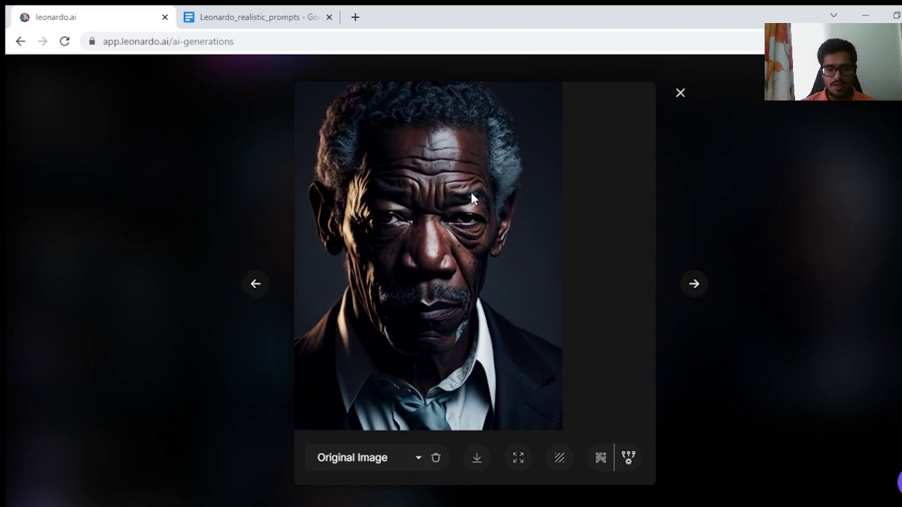
{"action": "left_click", "coordinate": [728, 210]}
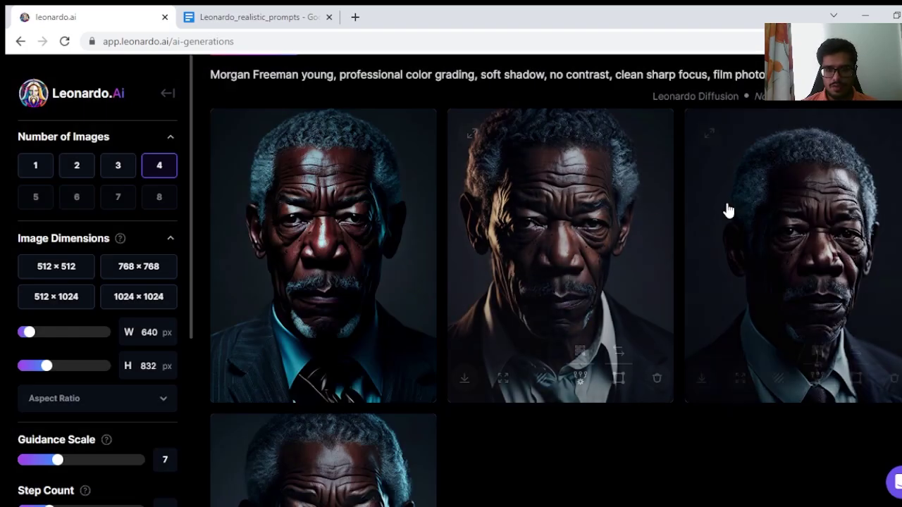
{"action": "left_click", "coordinate": [785, 205]}
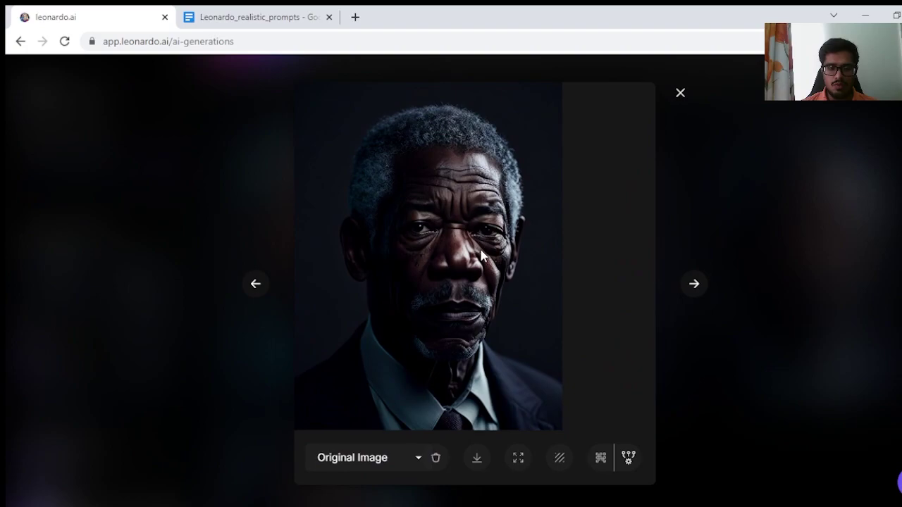
{"action": "key", "text": "Escape"}
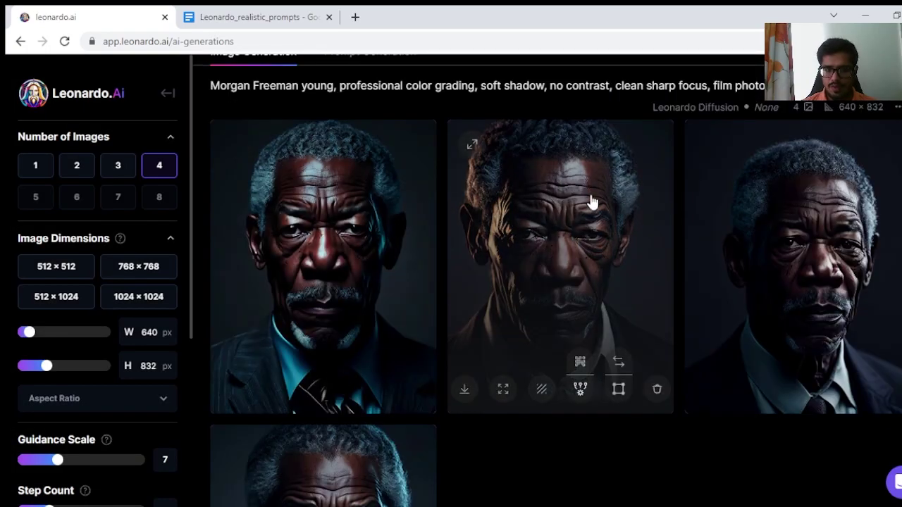
{"action": "scroll", "coordinate": [591, 202], "scroll_direction": "down", "scroll_amount": 2}
{"action": "scroll", "coordinate": [486, 162], "scroll_direction": "up", "scroll_amount": 2}
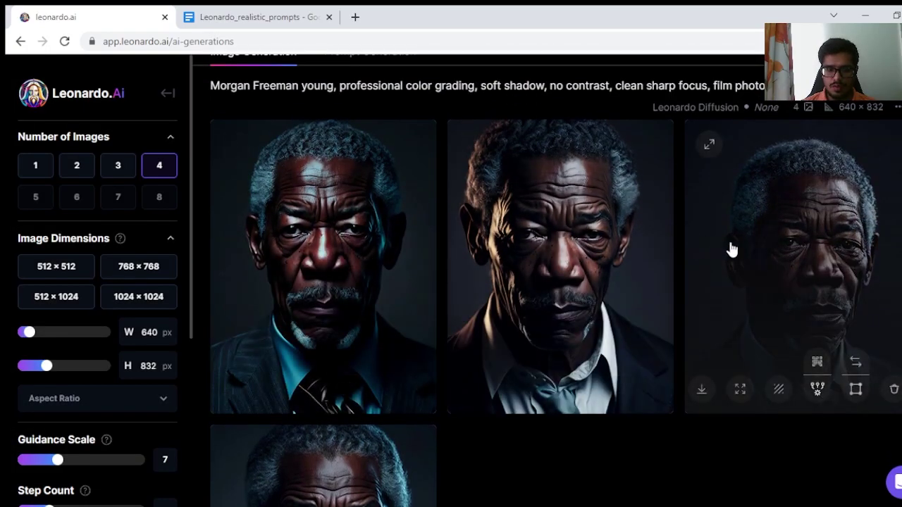
{"action": "scroll", "coordinate": [367, 275], "scroll_direction": "down", "scroll_amount": 9}
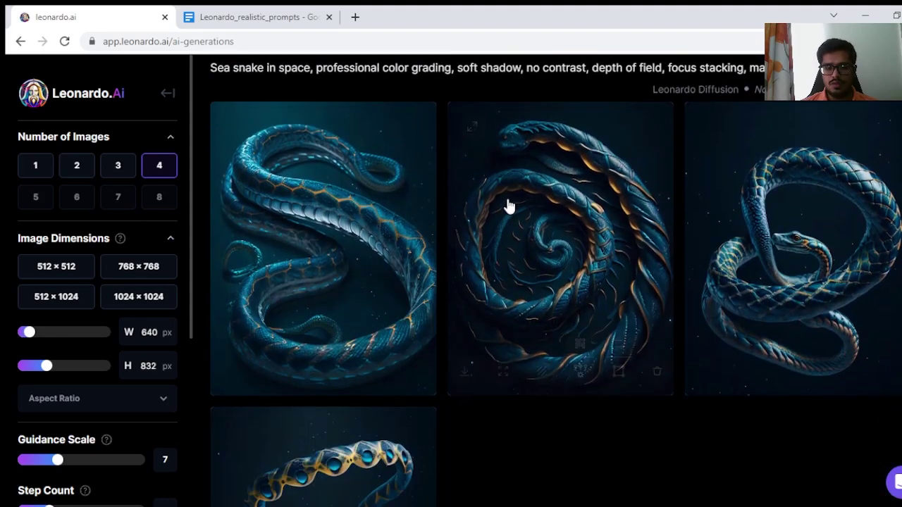
{"action": "scroll", "coordinate": [509, 205], "scroll_direction": "down", "scroll_amount": 10}
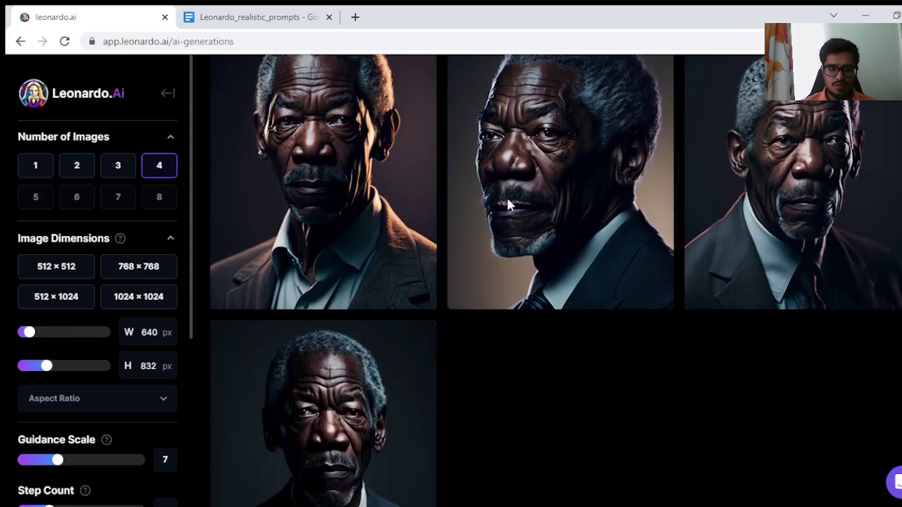
{"action": "scroll", "coordinate": [508, 205], "scroll_direction": "down", "scroll_amount": 10}
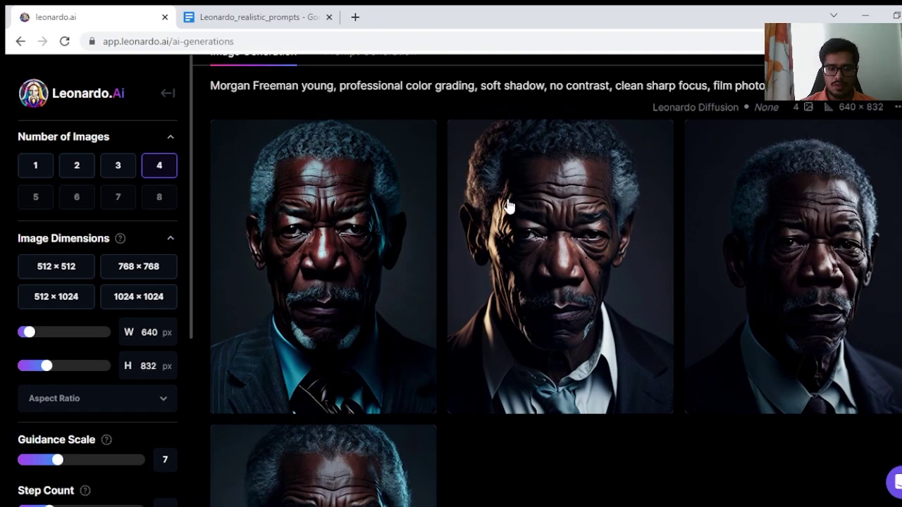
{"action": "mouse_move", "coordinate": [346, 191]}
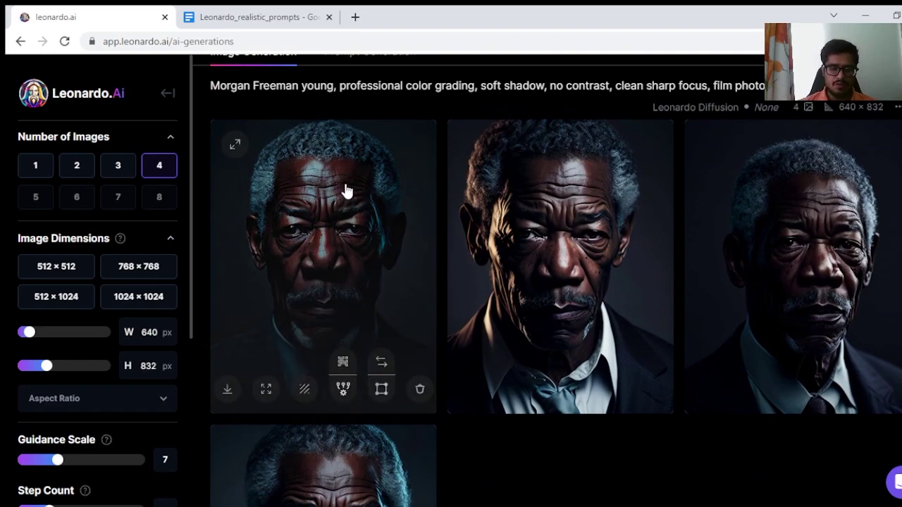
{"action": "left_click_drag", "start_coordinate": [334, 85], "coordinate": [209, 93]}
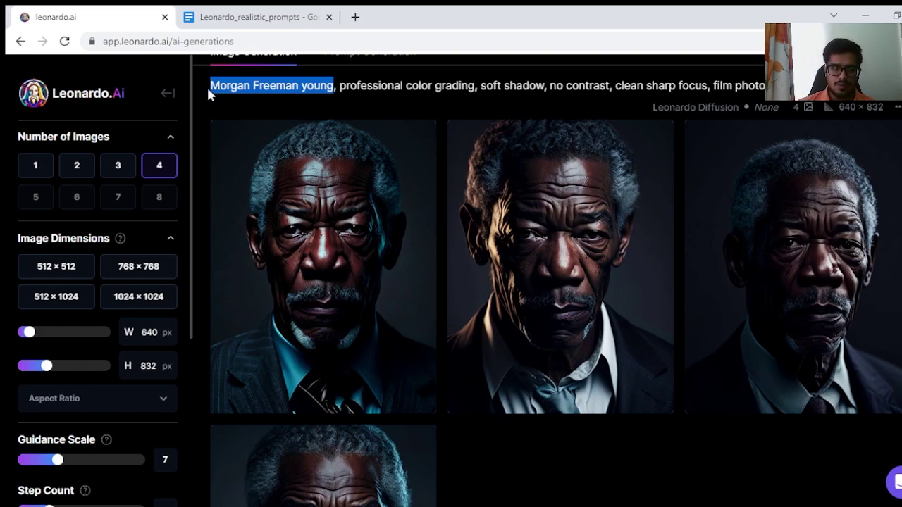
{"action": "scroll", "coordinate": [493, 152], "scroll_direction": "down", "scroll_amount": 2}
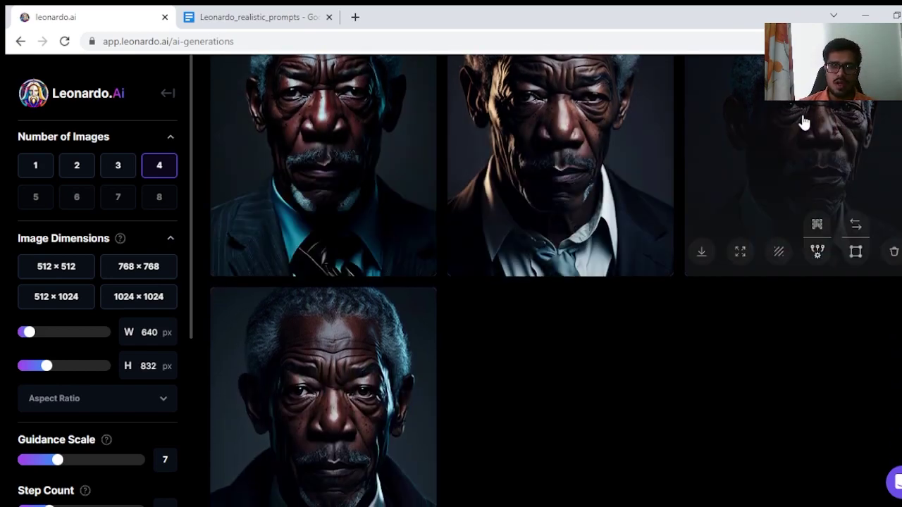
{"action": "scroll", "coordinate": [511, 177], "scroll_direction": "down", "scroll_amount": 5}
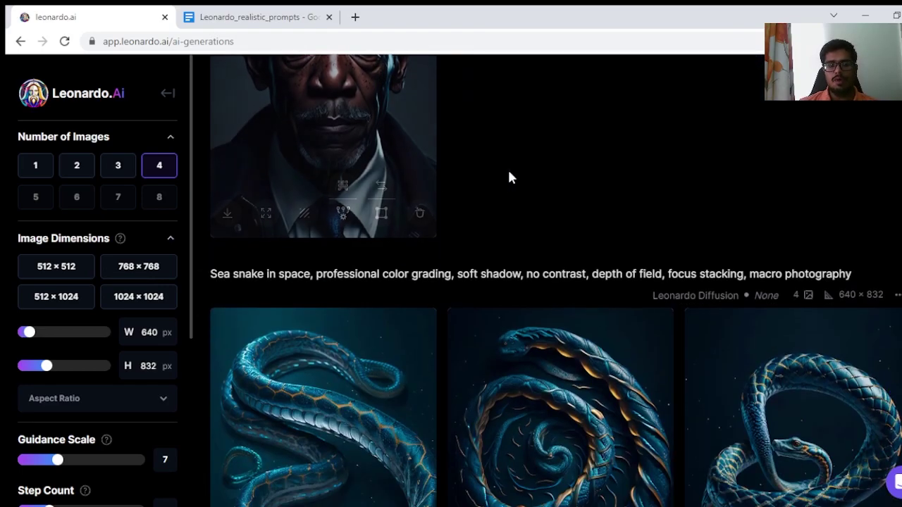
{"action": "scroll", "coordinate": [493, 176], "scroll_direction": "down", "scroll_amount": 12}
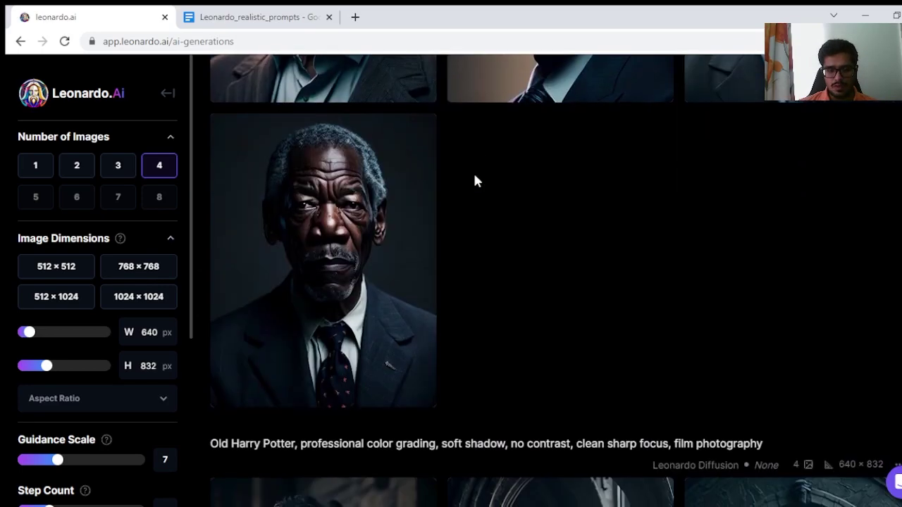
{"action": "scroll", "coordinate": [475, 181], "scroll_direction": "down", "scroll_amount": 13}
{"action": "scroll", "coordinate": [275, 145], "scroll_direction": "up", "scroll_amount": 3}
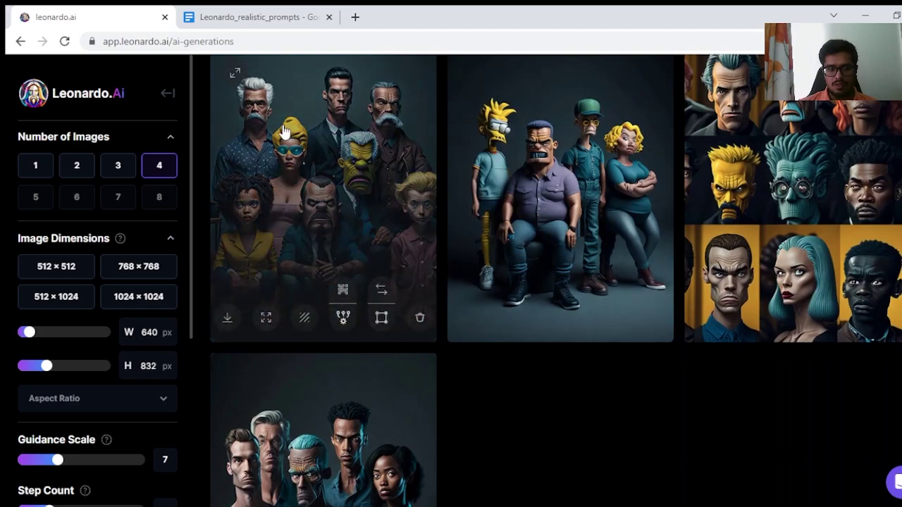
{"action": "scroll", "coordinate": [405, 203], "scroll_direction": "up", "scroll_amount": 8}
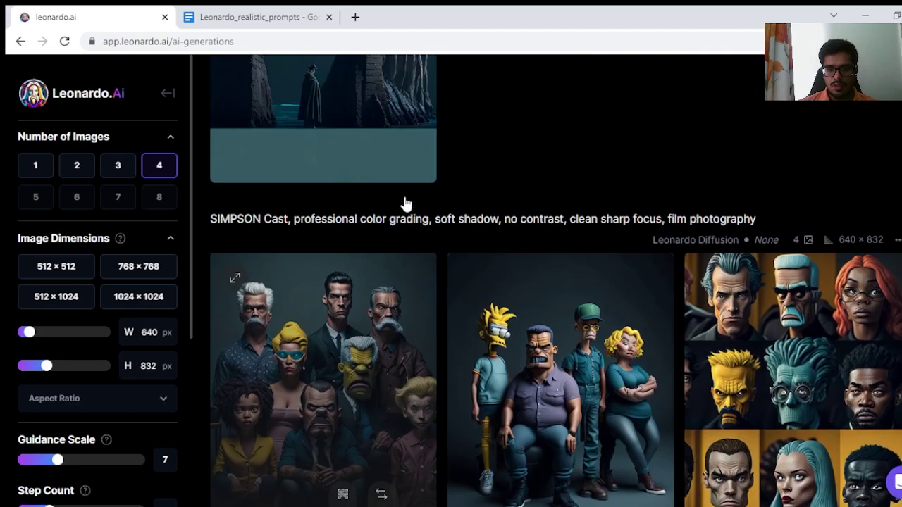
- Check the young lizard person prompt in Google Docs, then preview the first lizard image full size
{"action": "key", "text": "ctrl+Tab"}
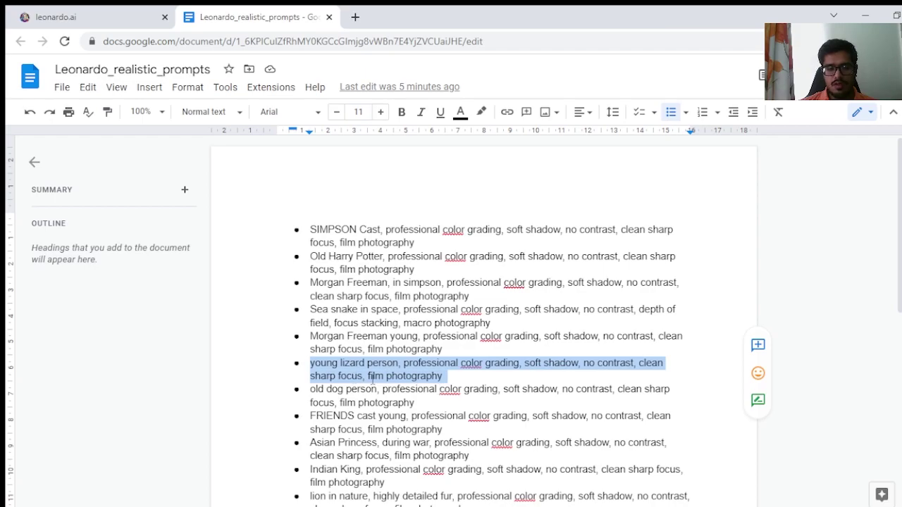
{"action": "key", "text": "ctrl+shift+Tab"}
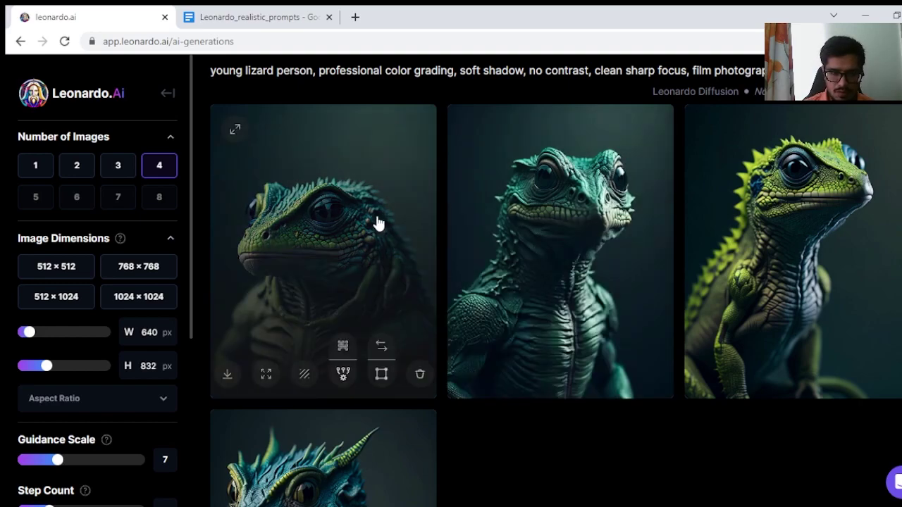
{"action": "left_click", "coordinate": [377, 223]}
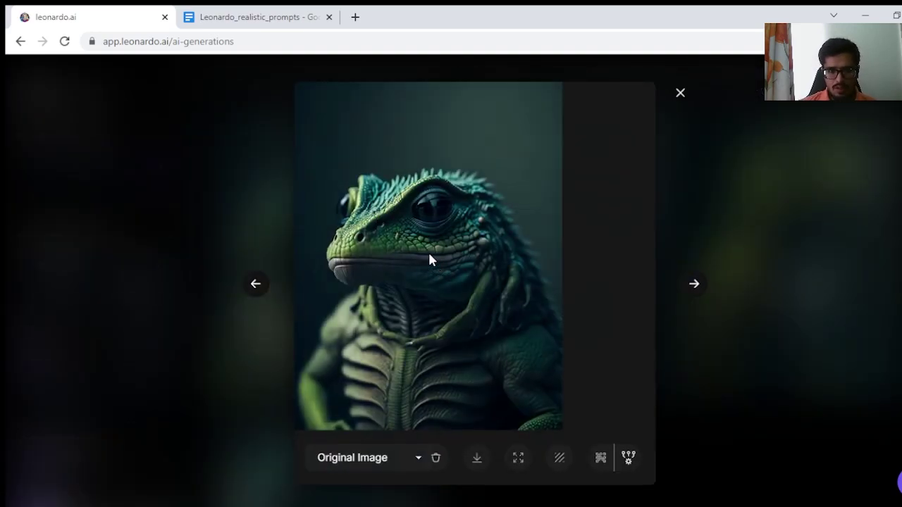
{"action": "left_click", "coordinate": [681, 94]}
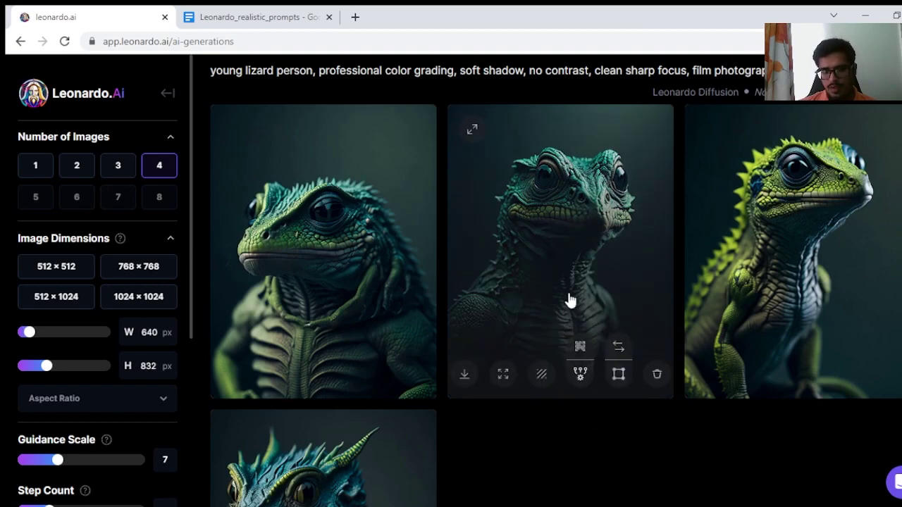
{"action": "scroll", "coordinate": [460, 346], "scroll_direction": "down", "scroll_amount": 4}
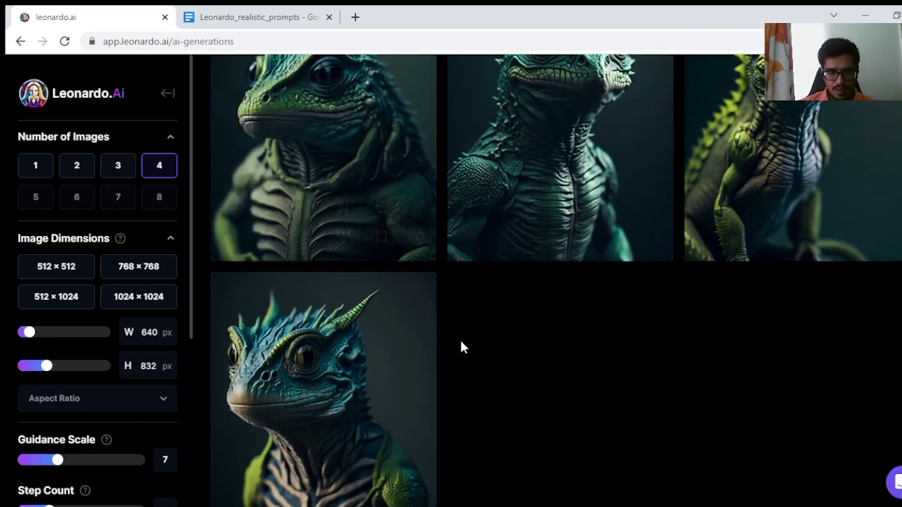
{"action": "scroll", "coordinate": [701, 371], "scroll_direction": "up", "scroll_amount": 3}
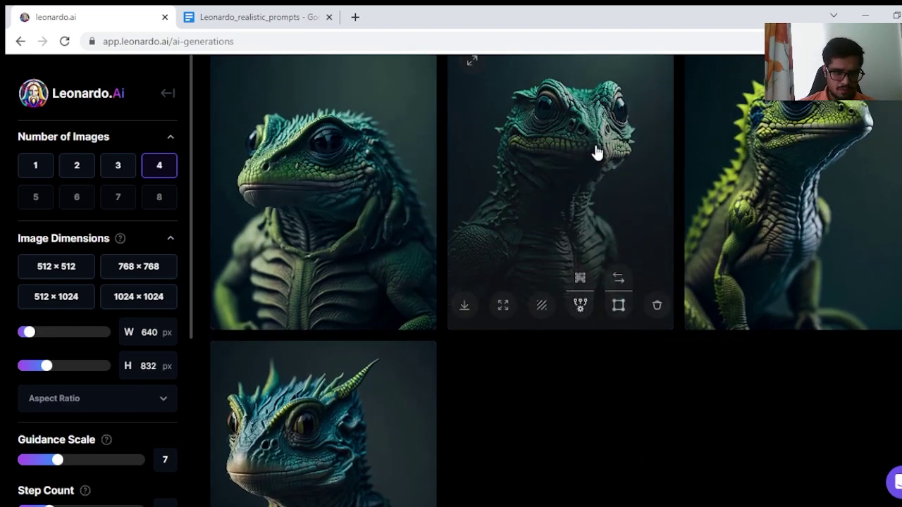
{"action": "scroll", "coordinate": [623, 216], "scroll_direction": "up", "scroll_amount": 2}
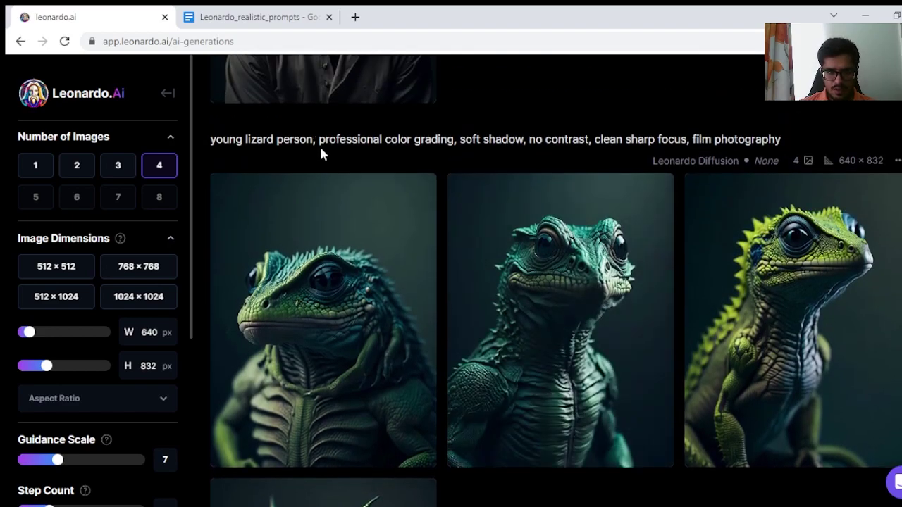
- Highlight 'young lizard person', 'old dog person' and the shared style keywords in the prompts
{"action": "left_click_drag", "start_coordinate": [248, 139], "coordinate": [314, 139]}
{"action": "scroll", "coordinate": [562, 224], "scroll_direction": "down", "scroll_amount": 10}
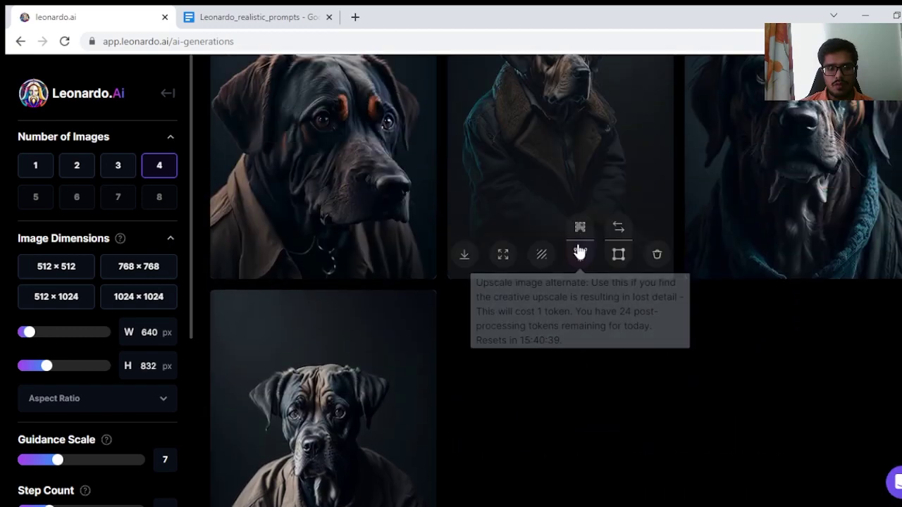
{"action": "scroll", "coordinate": [577, 252], "scroll_direction": "up", "scroll_amount": 2}
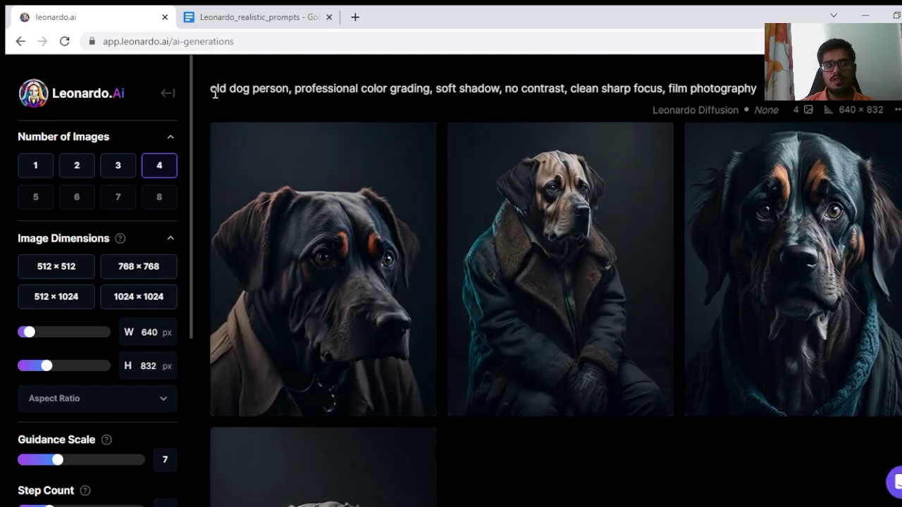
{"action": "left_click_drag", "start_coordinate": [213, 90], "coordinate": [290, 90]}
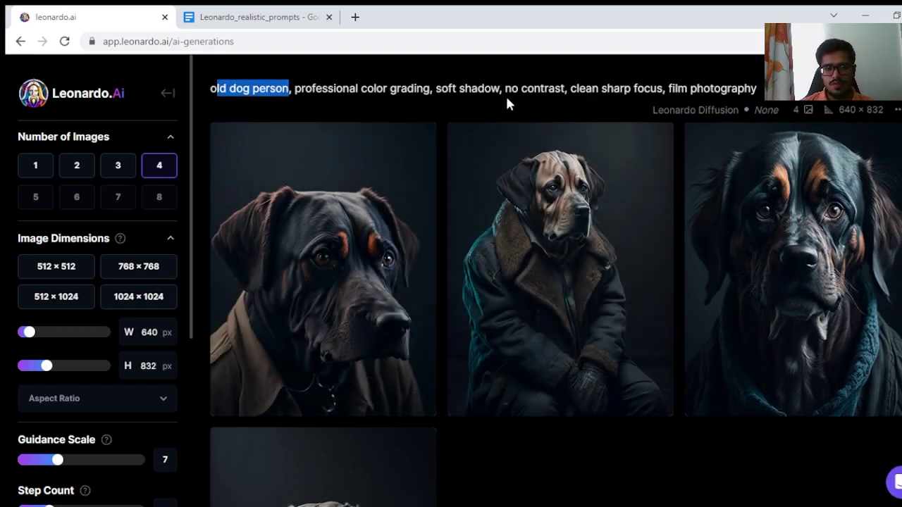
{"action": "left_click_drag", "start_coordinate": [757, 89], "coordinate": [204, 86]}
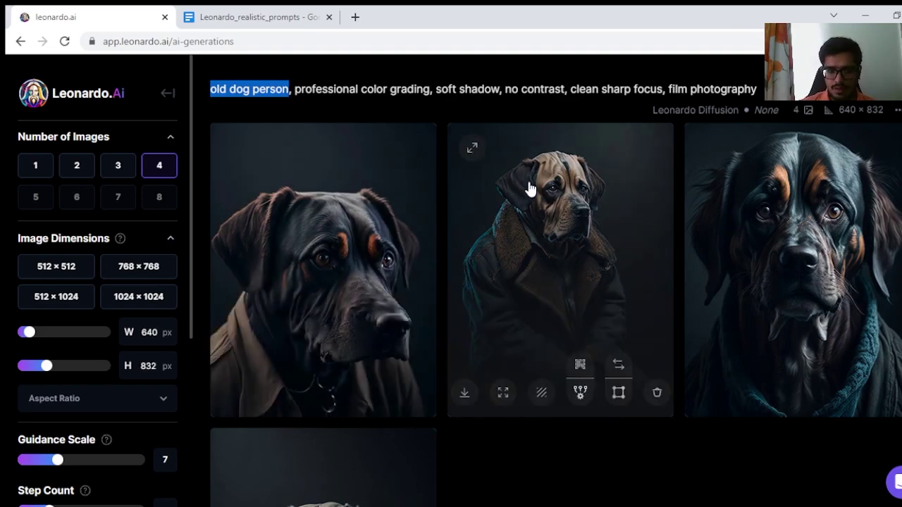
- Scroll through the four old dog person portraits of dogs in coats and back to the prompt
{"action": "scroll", "coordinate": [528, 189], "scroll_direction": "down", "scroll_amount": 2}
{"action": "scroll", "coordinate": [402, 202], "scroll_direction": "up", "scroll_amount": 2}
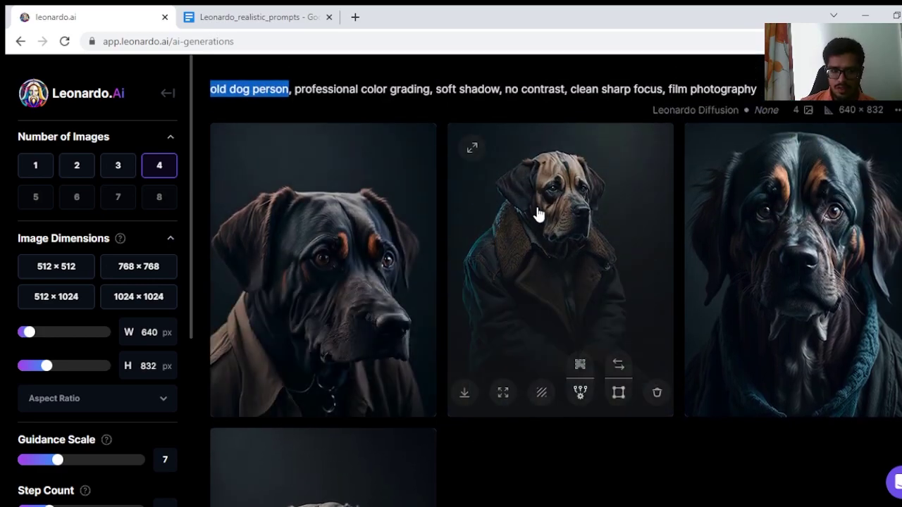
{"action": "scroll", "coordinate": [536, 212], "scroll_direction": "down", "scroll_amount": 2}
{"action": "scroll", "coordinate": [580, 336], "scroll_direction": "up", "scroll_amount": 1}
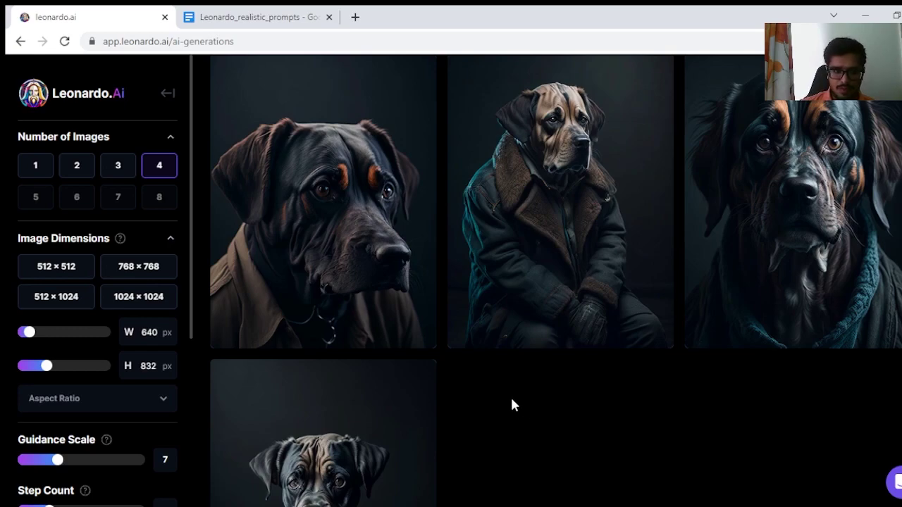
{"action": "scroll", "coordinate": [512, 398], "scroll_direction": "down", "scroll_amount": 4}
{"action": "scroll", "coordinate": [489, 362], "scroll_direction": "up", "scroll_amount": 2}
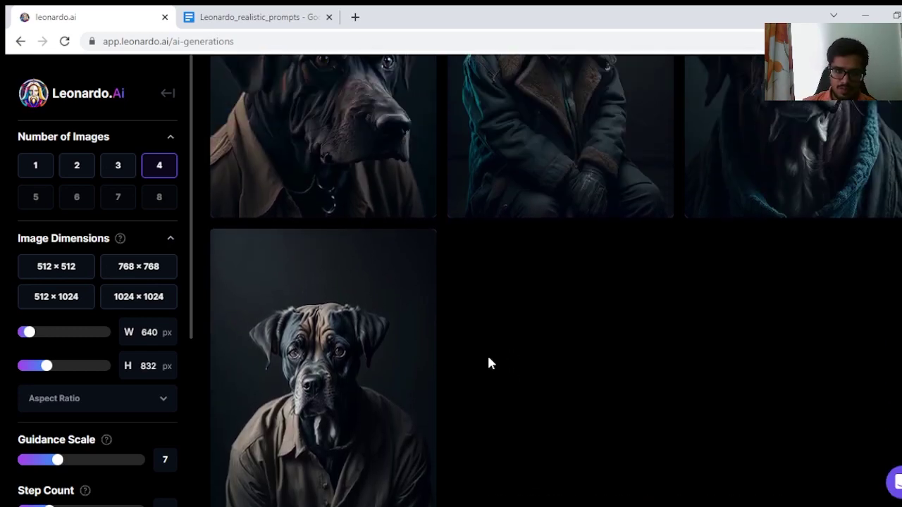
{"action": "scroll", "coordinate": [489, 358], "scroll_direction": "up", "scroll_amount": 2}
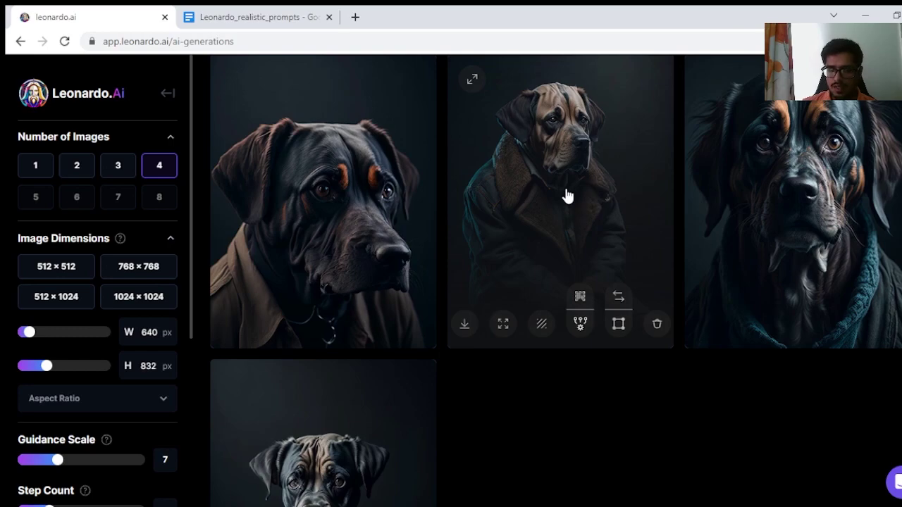
{"action": "scroll", "coordinate": [517, 200], "scroll_direction": "up", "scroll_amount": 7}
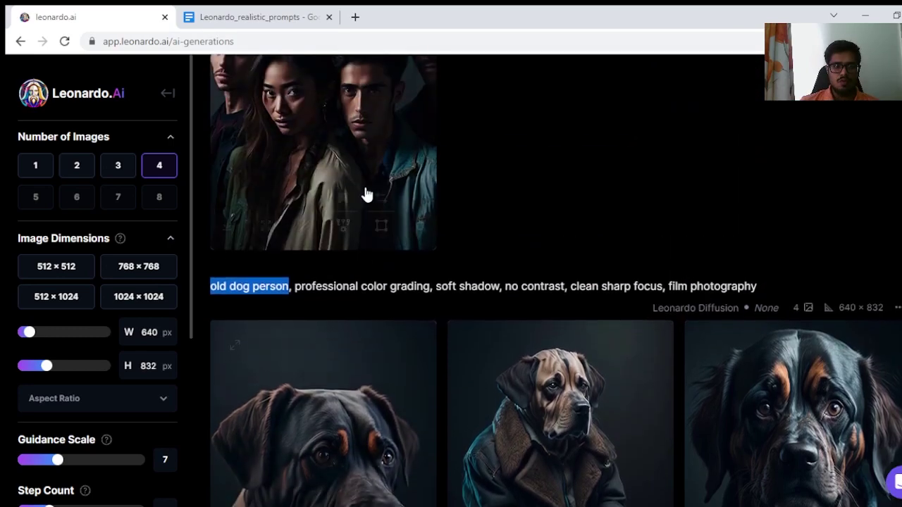
- Highlight part of the FRIENDS cast young prompt and look over its four group portraits
{"action": "scroll", "coordinate": [477, 272], "scroll_direction": "up", "scroll_amount": 5}
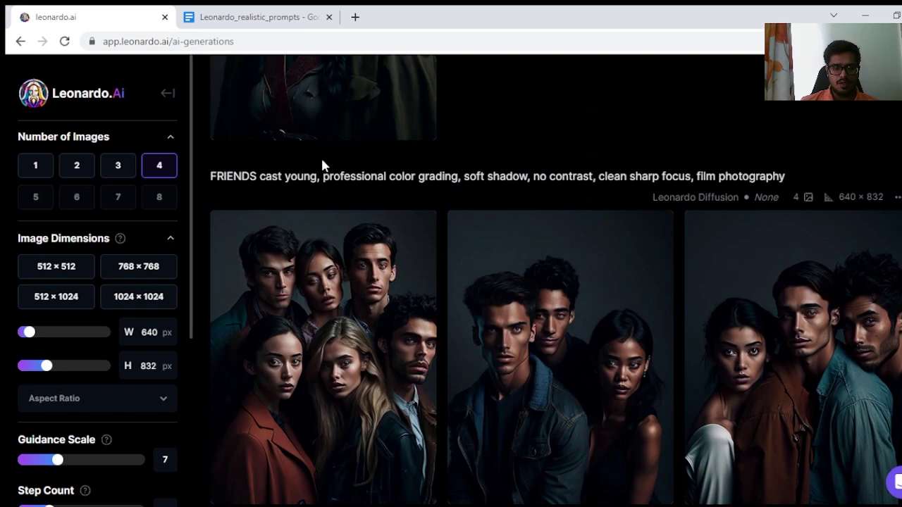
{"action": "left_click_drag", "start_coordinate": [269, 181], "coordinate": [302, 175]}
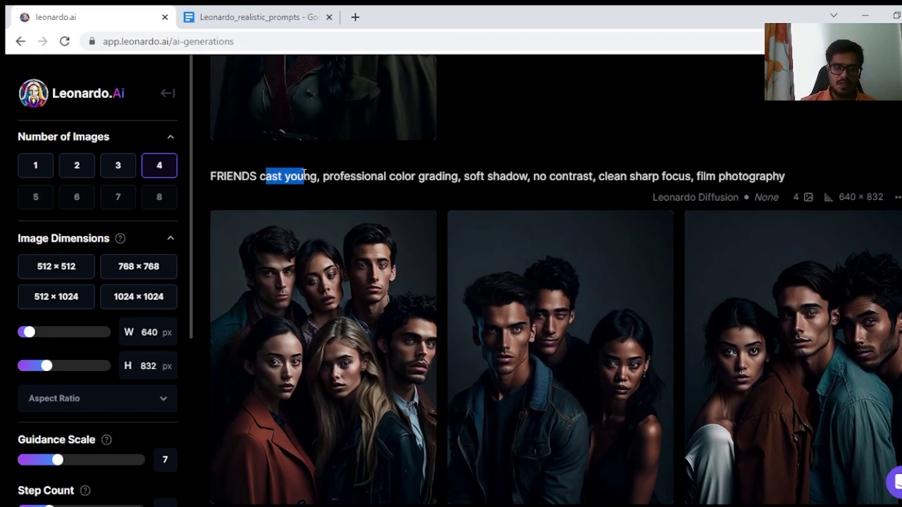
{"action": "scroll", "coordinate": [532, 177], "scroll_direction": "down", "scroll_amount": 1}
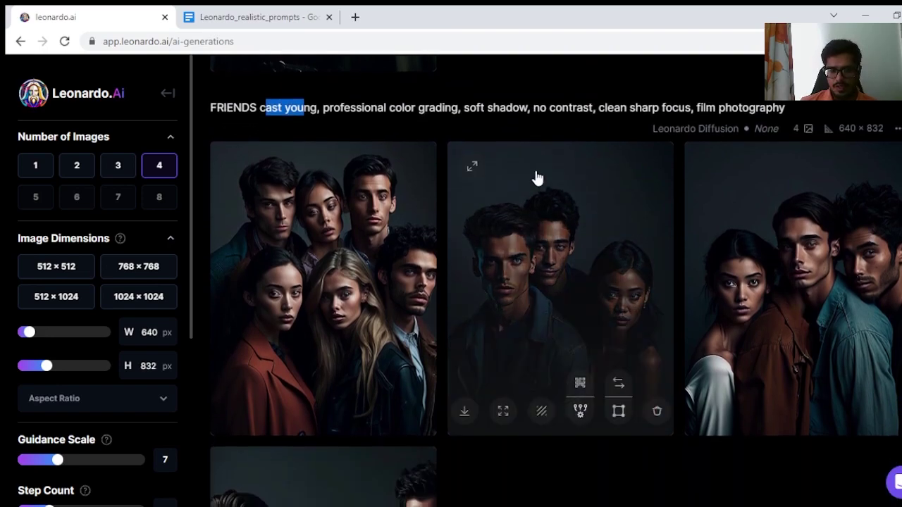
{"action": "scroll", "coordinate": [681, 206], "scroll_direction": "down", "scroll_amount": 3}
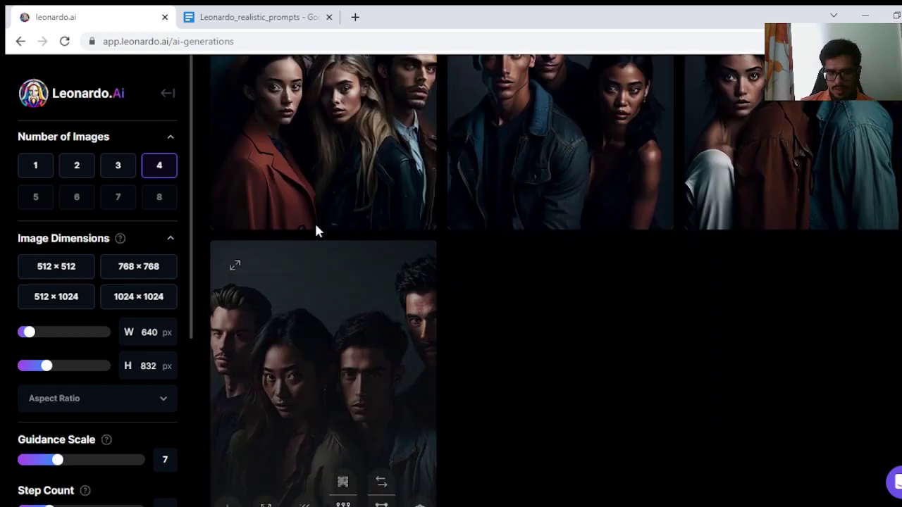
{"action": "scroll", "coordinate": [459, 208], "scroll_direction": "up", "scroll_amount": 2}
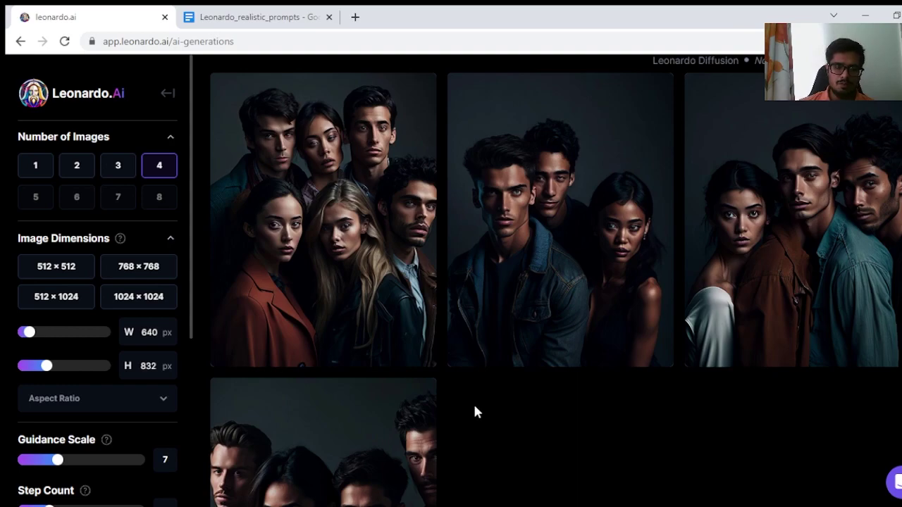
{"action": "scroll", "coordinate": [473, 403], "scroll_direction": "up", "scroll_amount": 1}
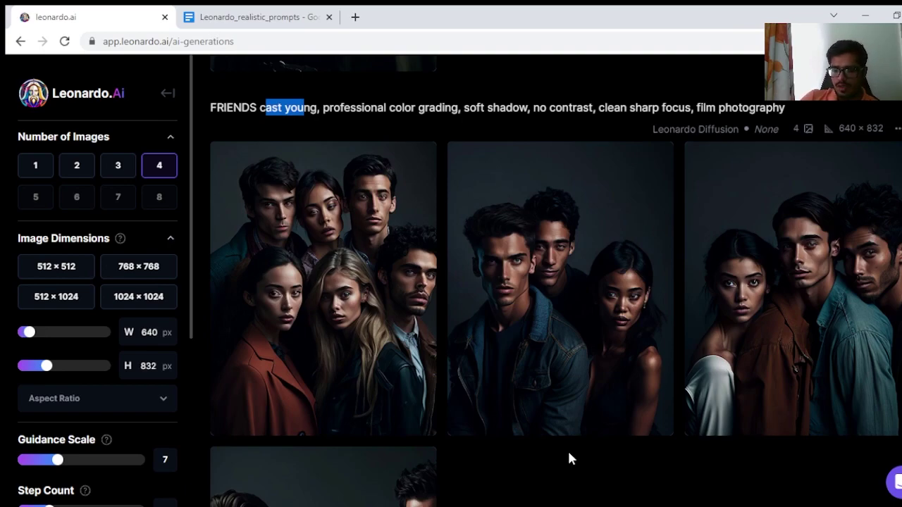
{"action": "scroll", "coordinate": [569, 454], "scroll_direction": "up", "scroll_amount": 6}
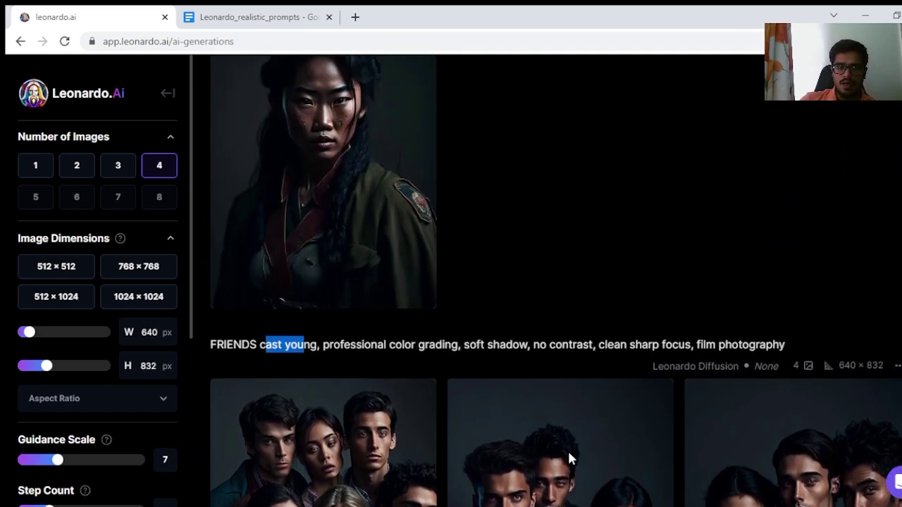
- Enlarge the second Asian Princess, during war portrait, then close it
{"action": "scroll", "coordinate": [562, 401], "scroll_direction": "up", "scroll_amount": 3}
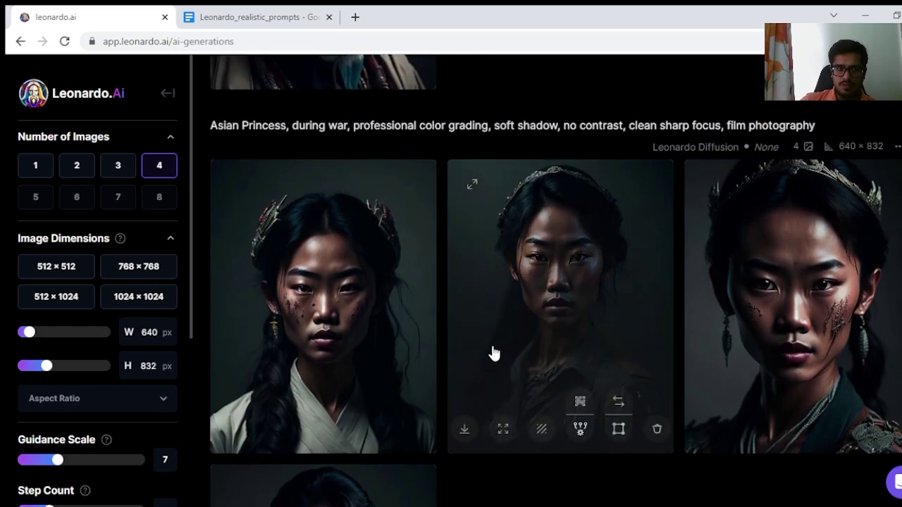
{"action": "scroll", "coordinate": [536, 176], "scroll_direction": "down", "scroll_amount": 1}
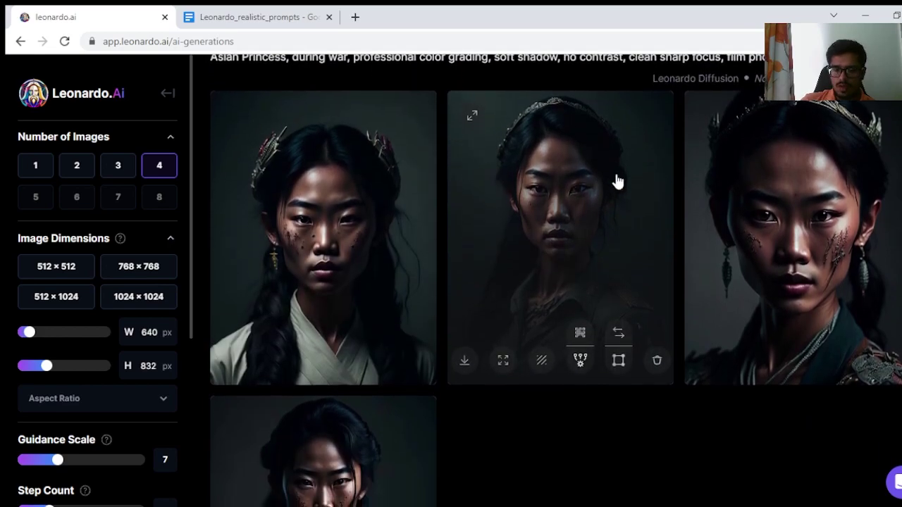
{"action": "scroll", "coordinate": [602, 423], "scroll_direction": "down", "scroll_amount": 1}
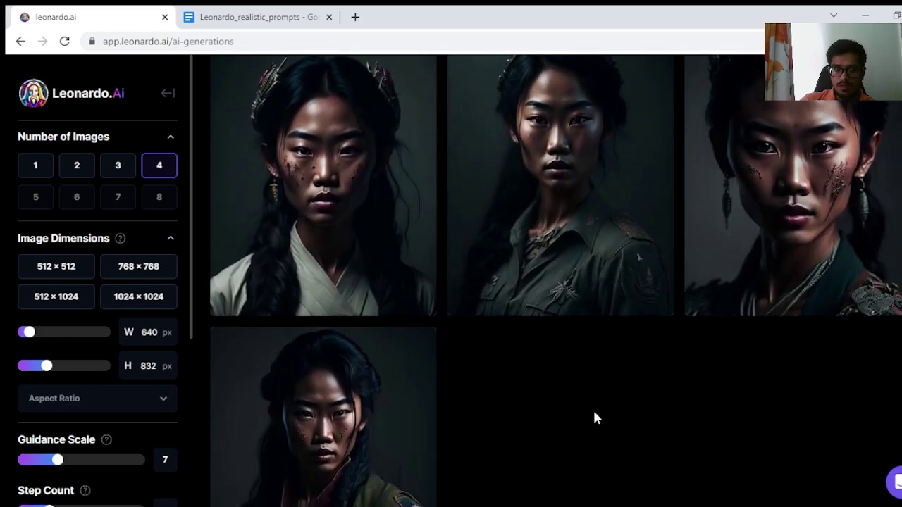
{"action": "mouse_move", "coordinate": [373, 227]}
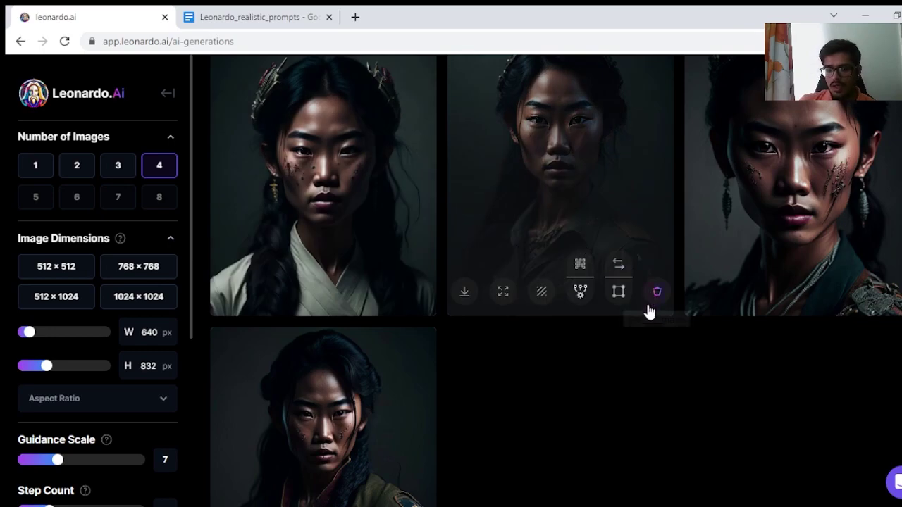
{"action": "mouse_move", "coordinate": [556, 146]}
{"action": "left_click", "coordinate": [575, 175]}
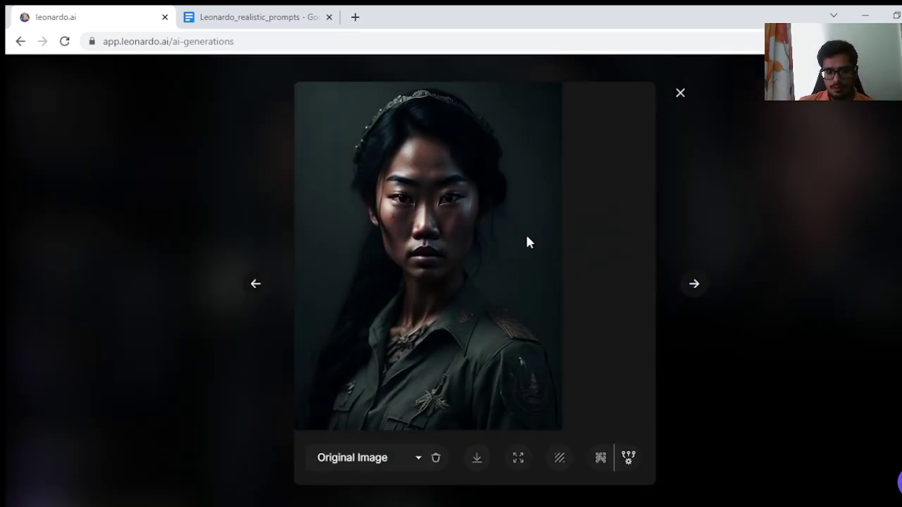
{"action": "left_click", "coordinate": [678, 92]}
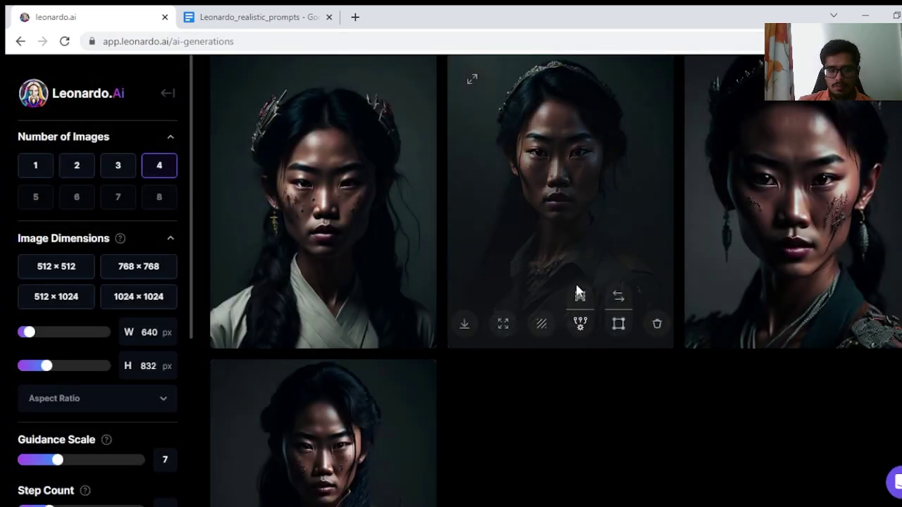
- Look over the four Asian Princess portraits again in the feed
{"action": "scroll", "coordinate": [494, 282], "scroll_direction": "down", "scroll_amount": 2}
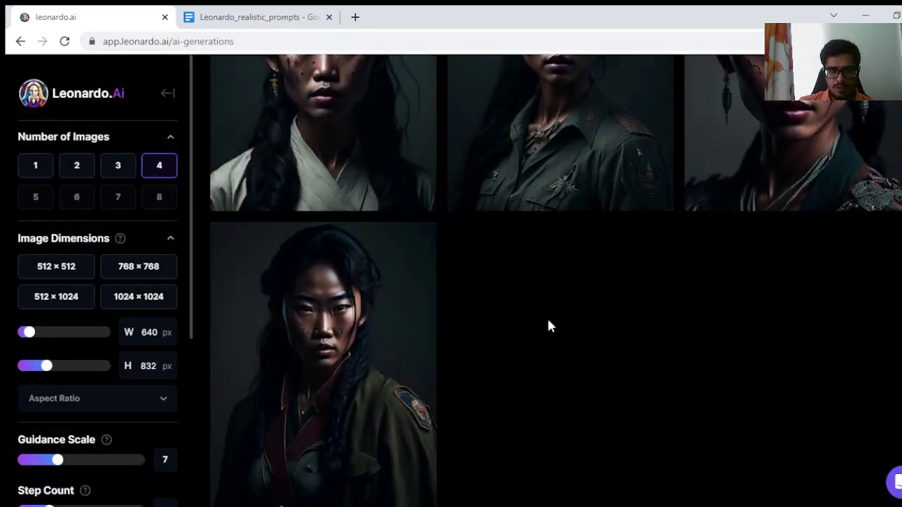
{"action": "scroll", "coordinate": [561, 353], "scroll_direction": "up", "scroll_amount": 1}
{"action": "scroll", "coordinate": [409, 338], "scroll_direction": "down", "scroll_amount": 2}
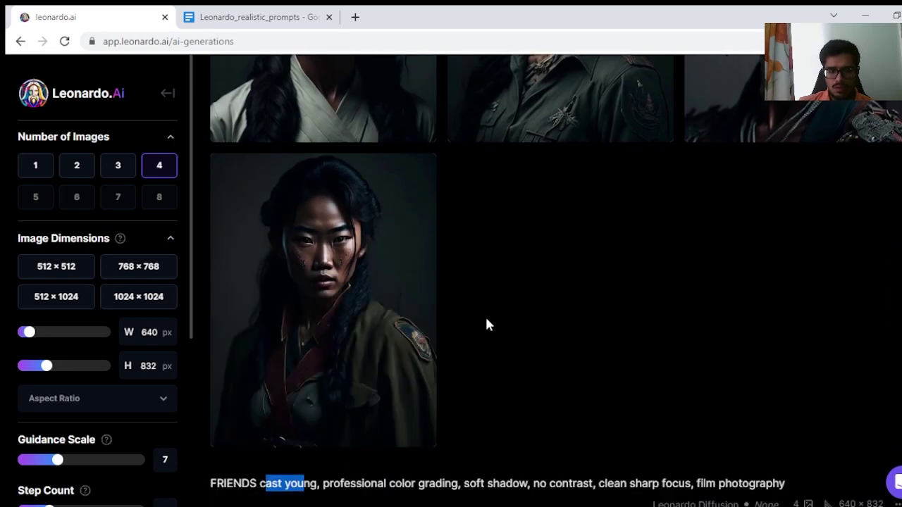
{"action": "scroll", "coordinate": [613, 331], "scroll_direction": "up", "scroll_amount": 15}
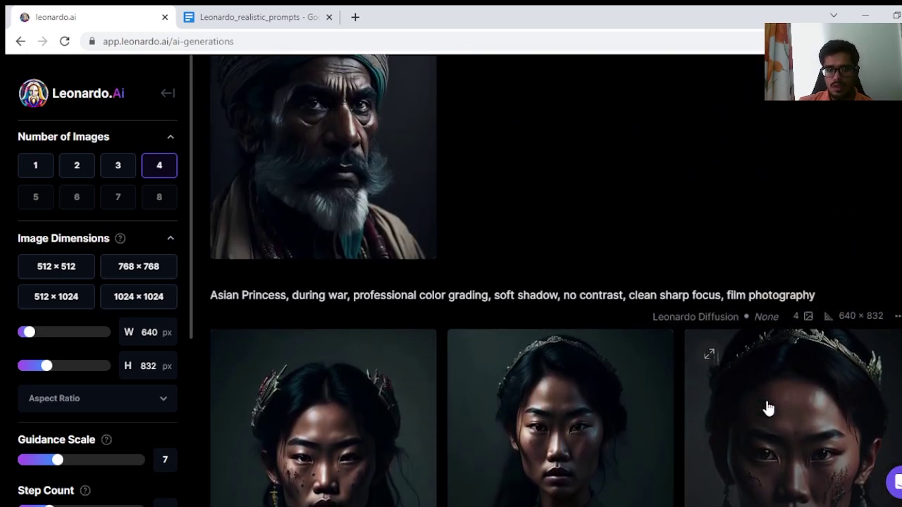
- View the first Indian King portrait full size and close it
{"action": "scroll", "coordinate": [766, 405], "scroll_direction": "up", "scroll_amount": 10}
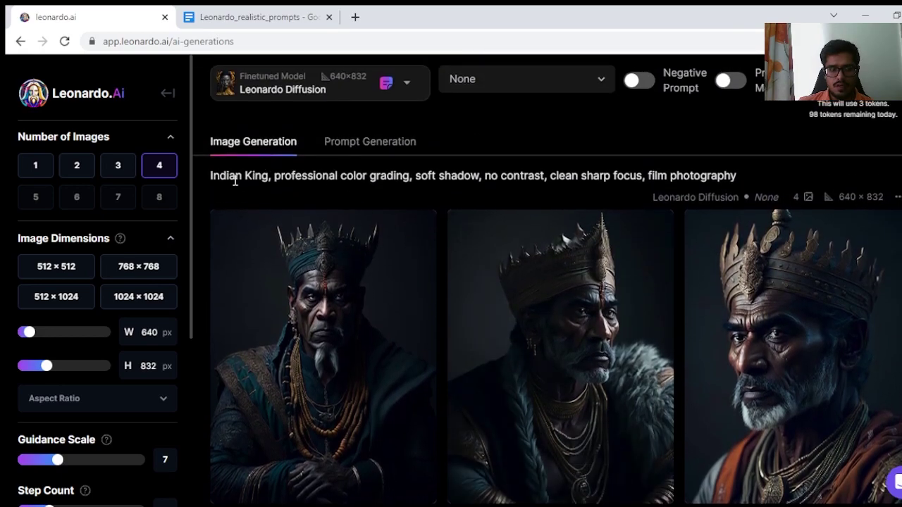
{"action": "scroll", "coordinate": [424, 190], "scroll_direction": "down", "scroll_amount": 2}
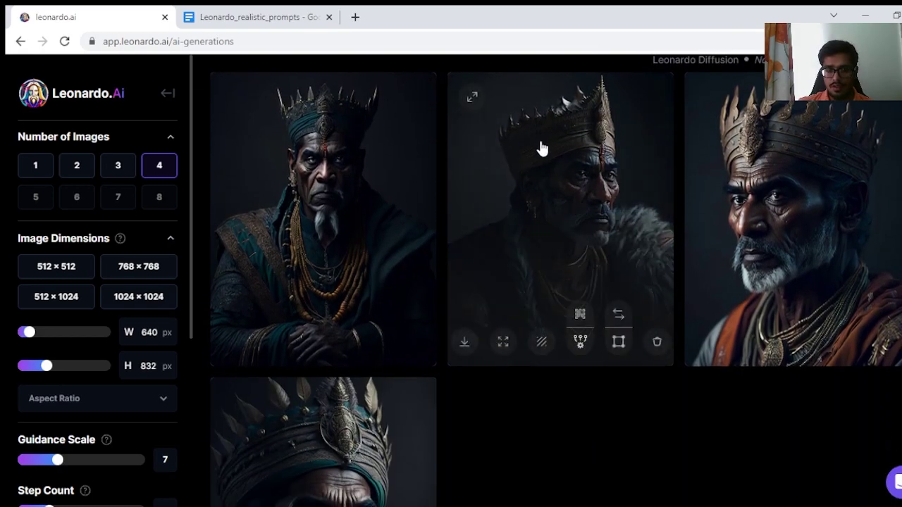
{"action": "left_click", "coordinate": [341, 159]}
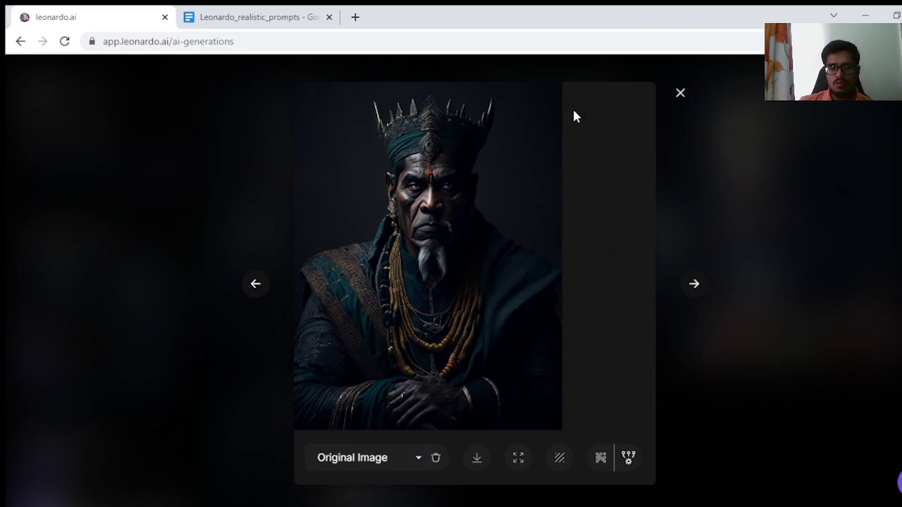
{"action": "left_click", "coordinate": [680, 92]}
- View the third crowned Indian King portrait full size and close it
{"action": "scroll", "coordinate": [597, 134], "scroll_direction": "down", "scroll_amount": 3}
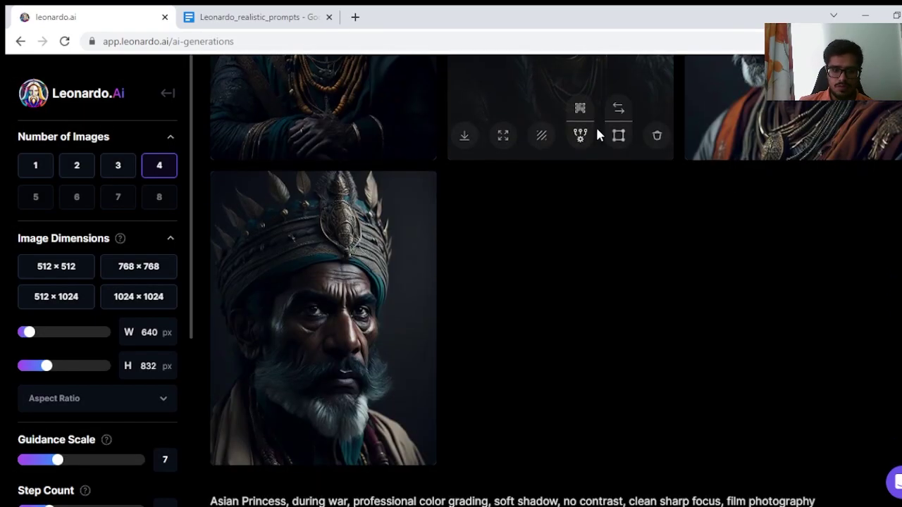
{"action": "scroll", "coordinate": [639, 232], "scroll_direction": "up", "scroll_amount": 3}
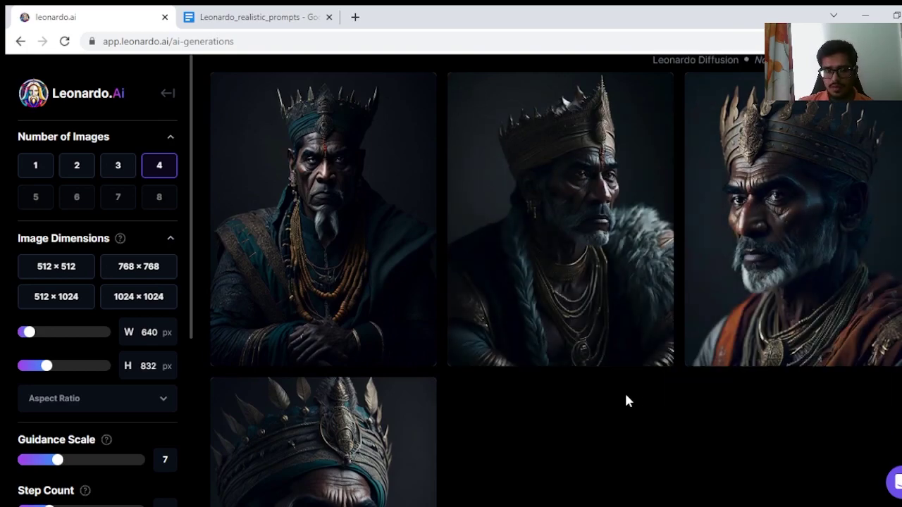
{"action": "scroll", "coordinate": [607, 387], "scroll_direction": "down", "scroll_amount": 1}
{"action": "scroll", "coordinate": [564, 367], "scroll_direction": "up", "scroll_amount": 2}
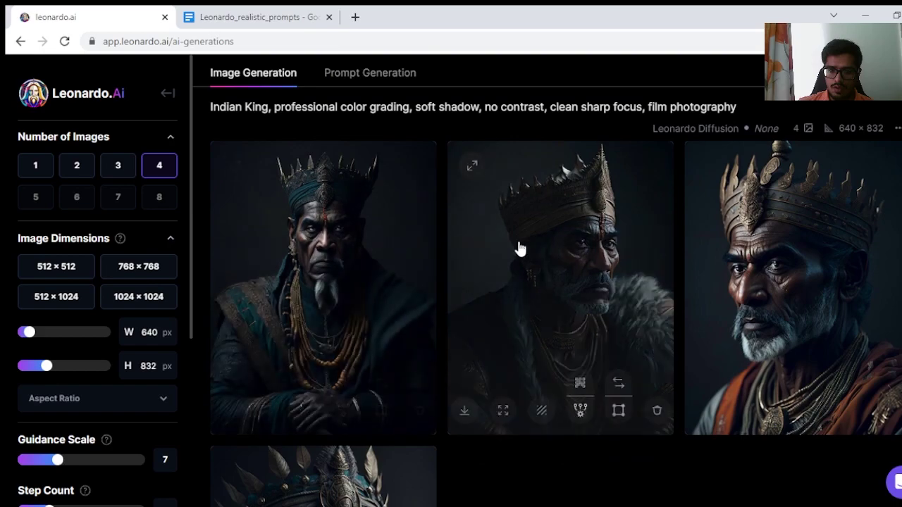
{"action": "scroll", "coordinate": [752, 268], "scroll_direction": "down", "scroll_amount": 1}
{"action": "left_click", "coordinate": [757, 200]}
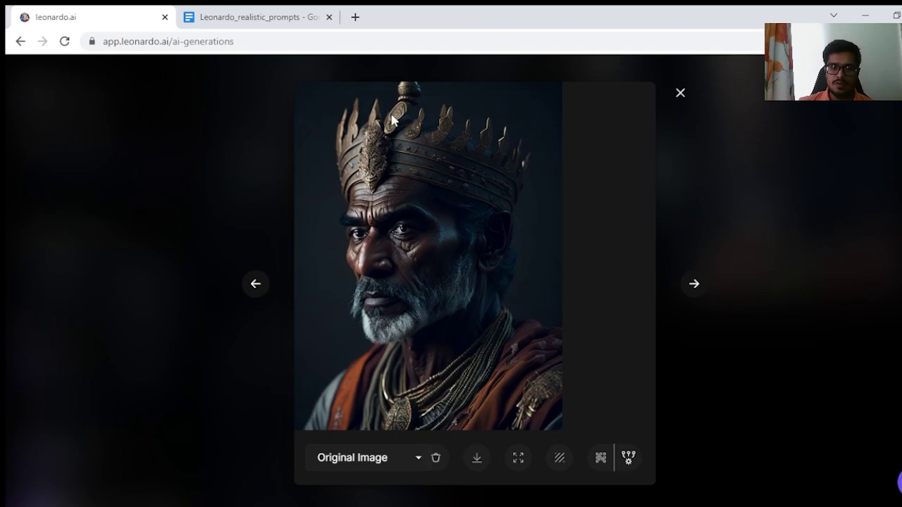
{"action": "left_click", "coordinate": [680, 93]}
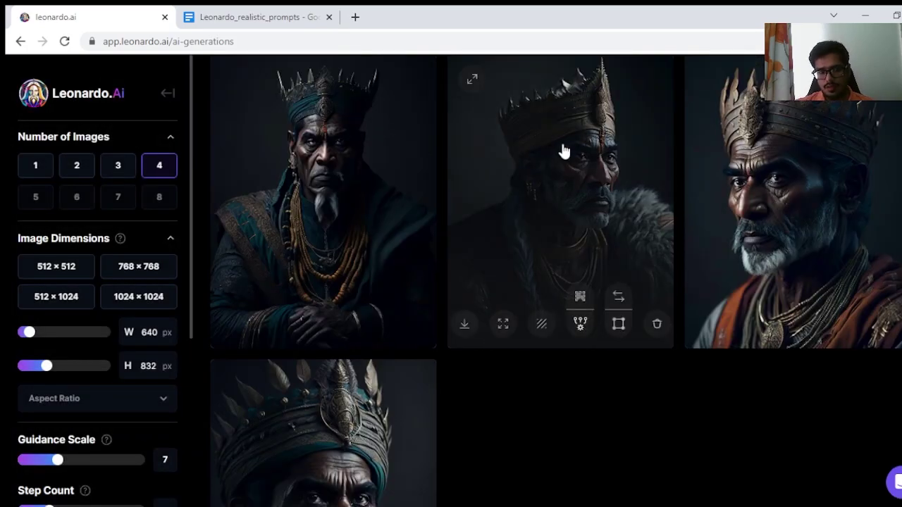
- Select the 'lion in nature' prompt line in Google Docs, then return to Leonardo.Ai
{"action": "left_click", "coordinate": [267, 15]}
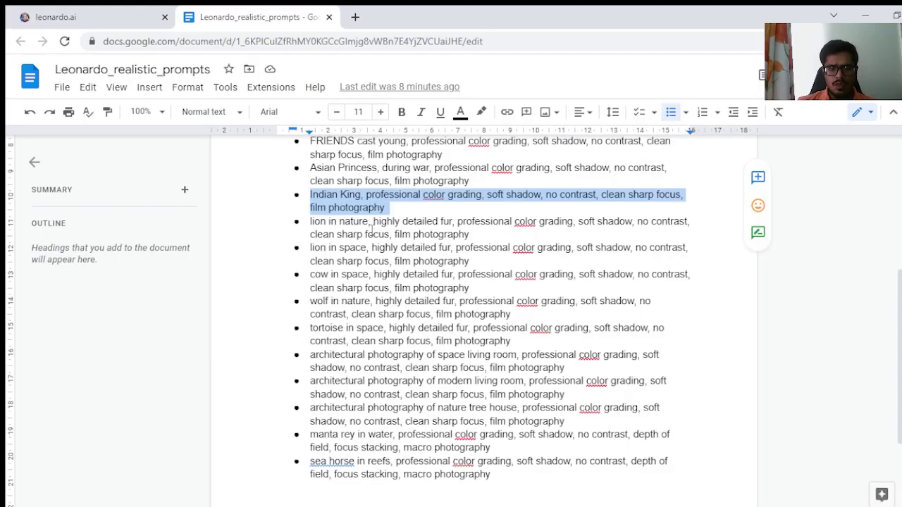
{"action": "triple_click", "coordinate": [371, 229]}
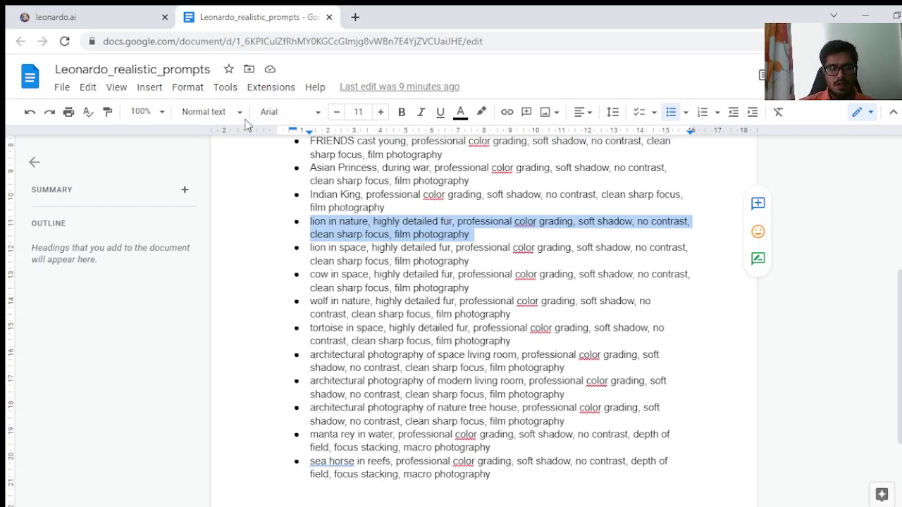
{"action": "left_click", "coordinate": [88, 18]}
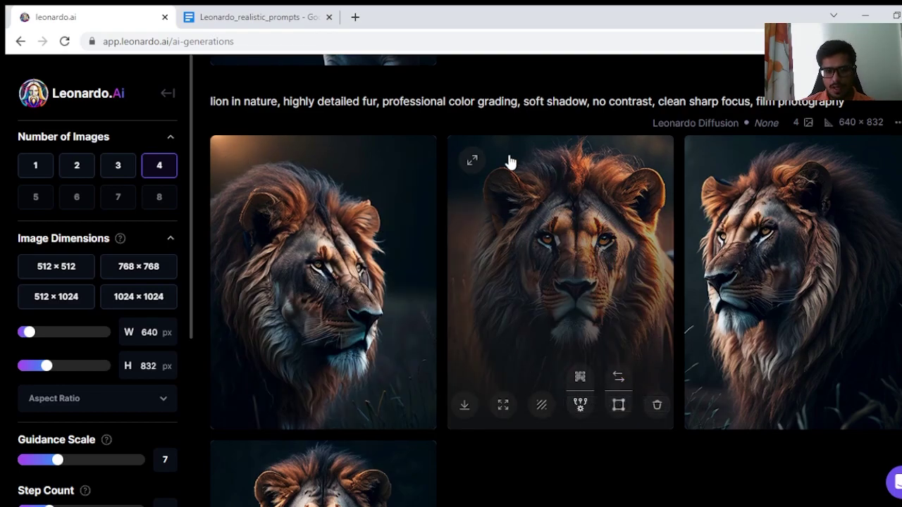
- View the fiery lion in space image full size, close it, and move up to the cow generation
{"action": "scroll", "coordinate": [528, 226], "scroll_direction": "down", "scroll_amount": 3}
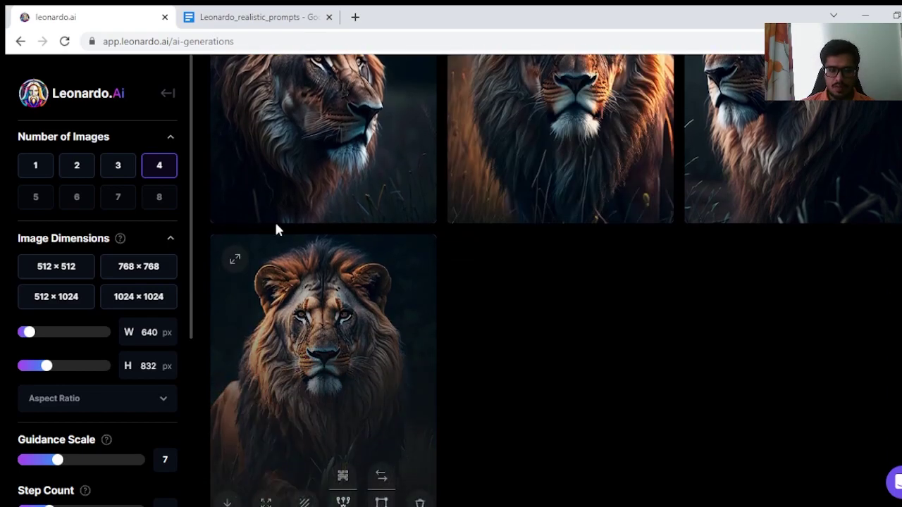
{"action": "scroll", "coordinate": [275, 229], "scroll_direction": "up", "scroll_amount": 3}
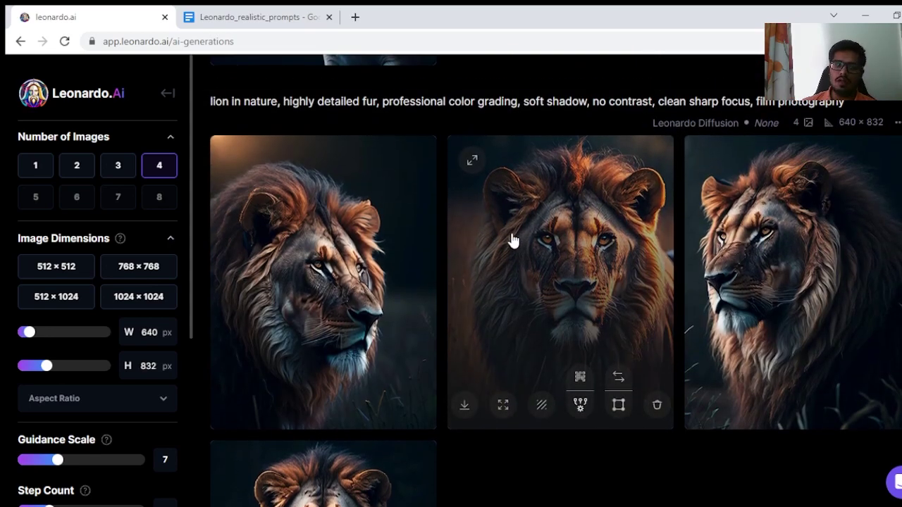
{"action": "scroll", "coordinate": [512, 241], "scroll_direction": "up", "scroll_amount": 5}
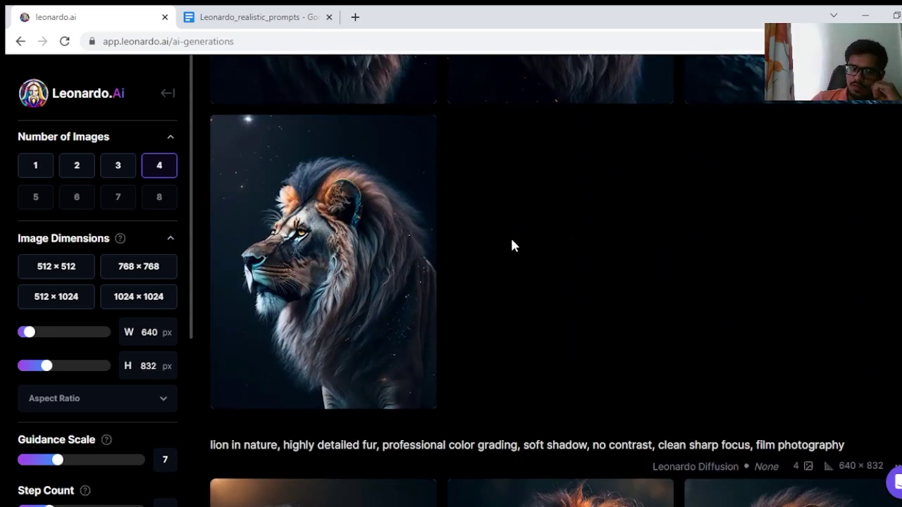
{"action": "scroll", "coordinate": [512, 246], "scroll_direction": "up", "scroll_amount": 3}
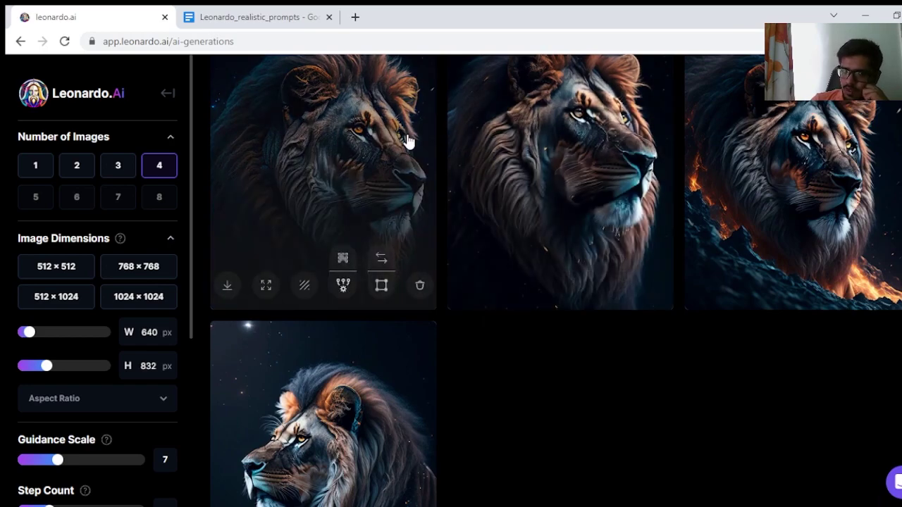
{"action": "scroll", "coordinate": [367, 141], "scroll_direction": "up", "scroll_amount": 2}
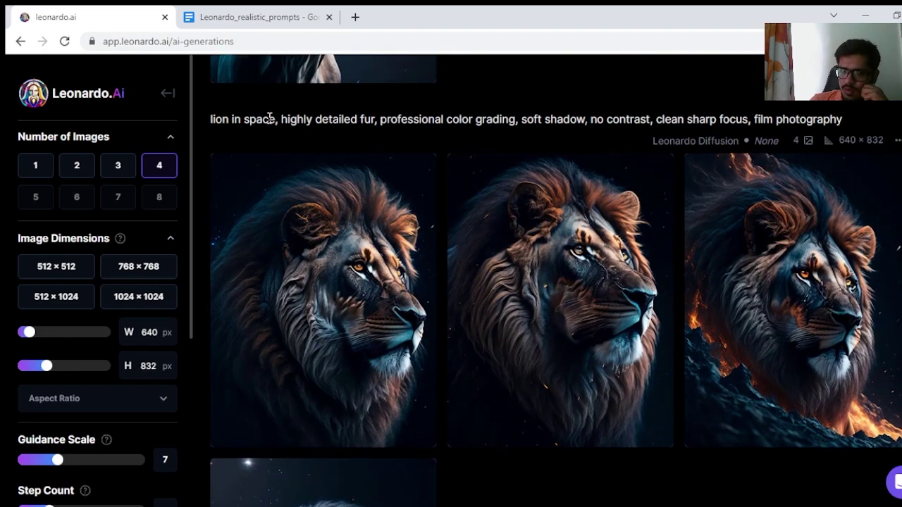
{"action": "scroll", "coordinate": [736, 121], "scroll_direction": "down", "scroll_amount": 1}
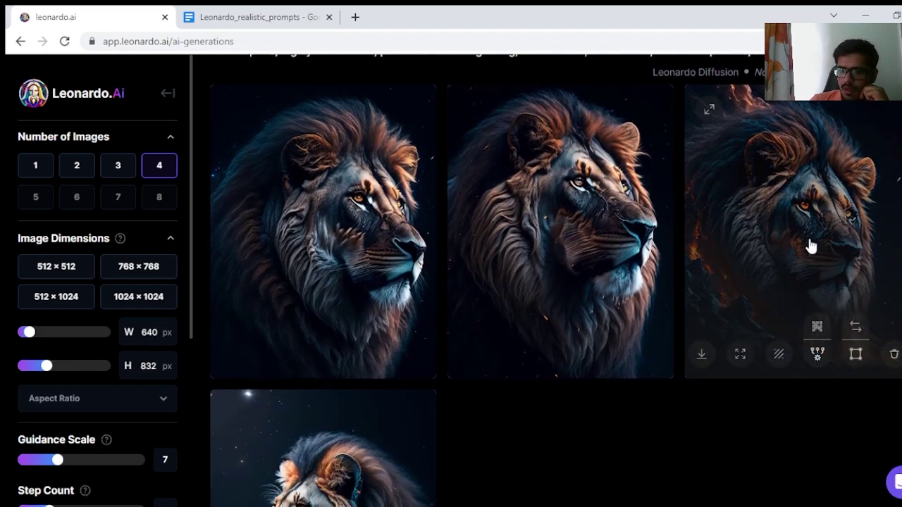
{"action": "left_click", "coordinate": [832, 157]}
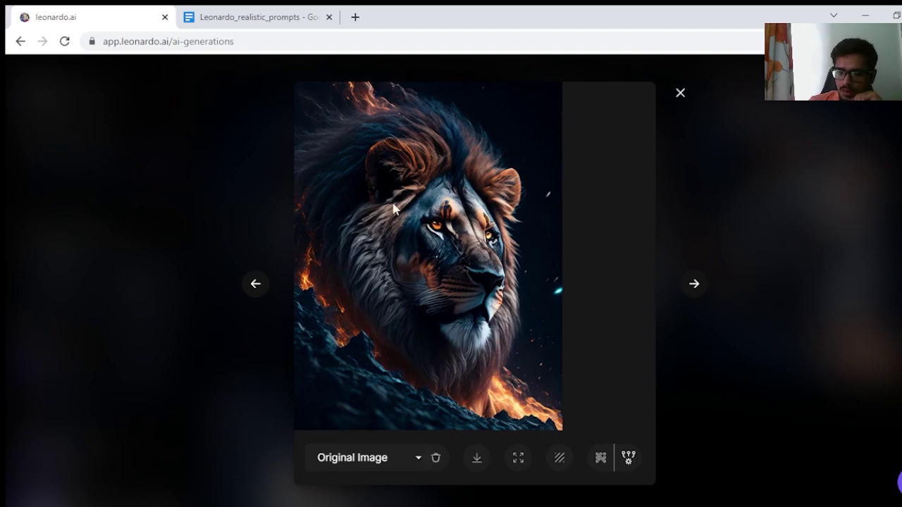
{"action": "left_click", "coordinate": [679, 93]}
{"action": "scroll", "coordinate": [599, 177], "scroll_direction": "up", "scroll_amount": 10}
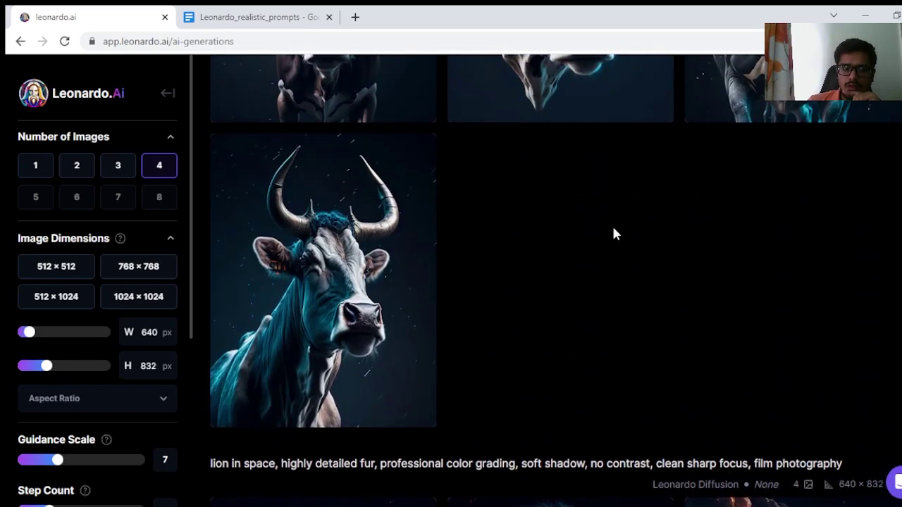
{"action": "scroll", "coordinate": [606, 226], "scroll_direction": "up", "scroll_amount": 1}
- Scroll through the four cow in space bull portraits, then up to the wolf in nature grid
{"action": "scroll", "coordinate": [282, 146], "scroll_direction": "down", "scroll_amount": 1}
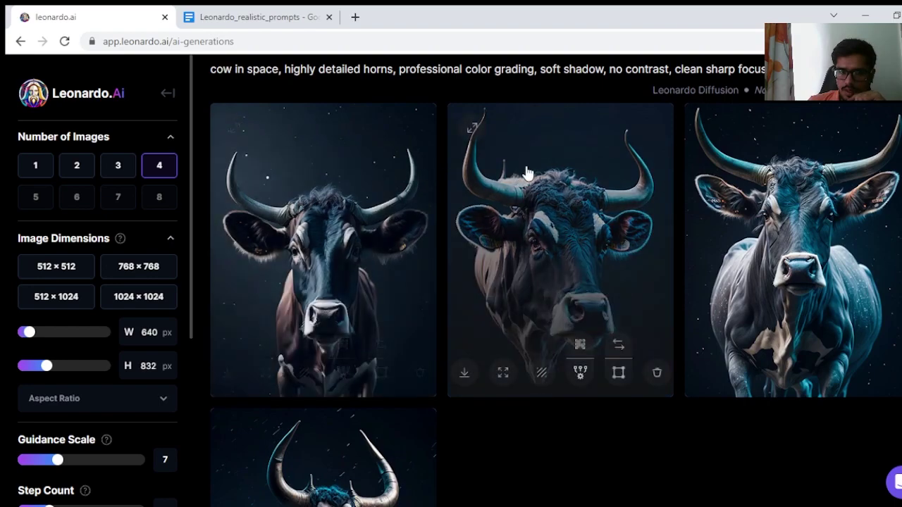
{"action": "scroll", "coordinate": [508, 225], "scroll_direction": "down", "scroll_amount": 2}
{"action": "scroll", "coordinate": [540, 220], "scroll_direction": "down", "scroll_amount": 2}
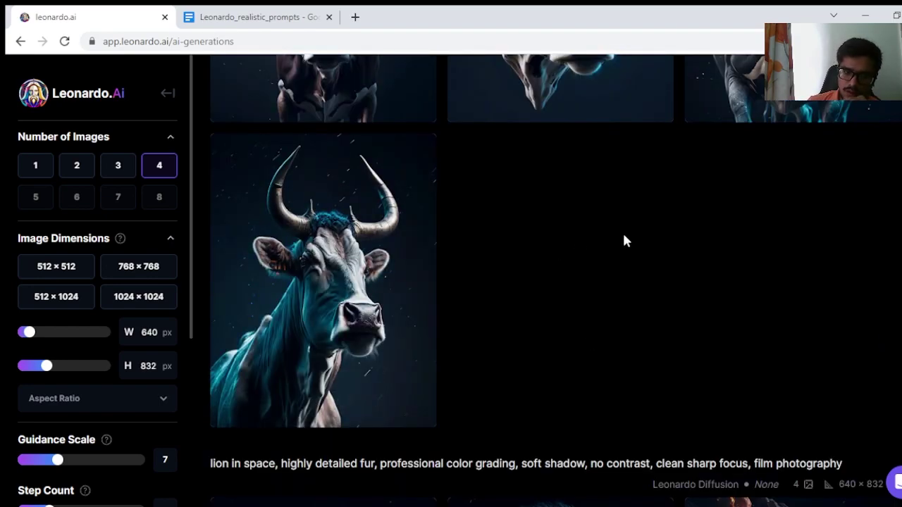
{"action": "scroll", "coordinate": [504, 268], "scroll_direction": "up", "scroll_amount": 5}
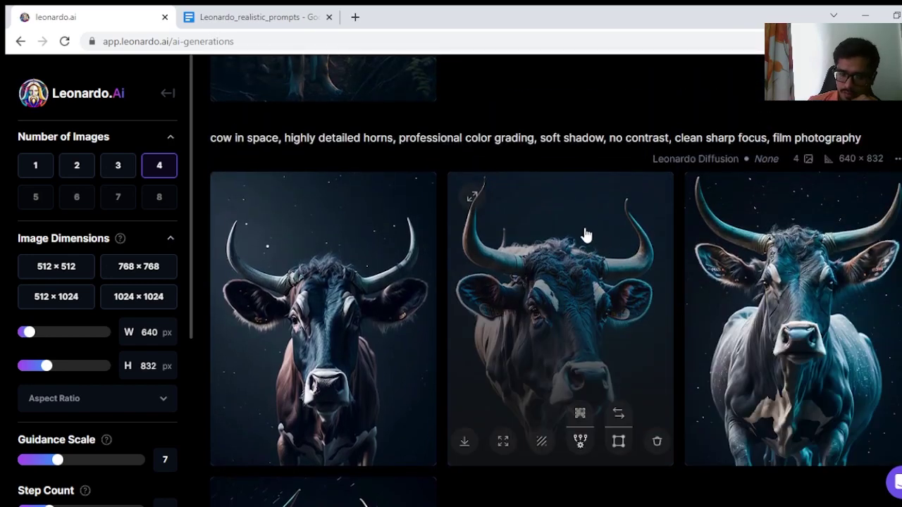
{"action": "scroll", "coordinate": [586, 235], "scroll_direction": "down", "scroll_amount": 2}
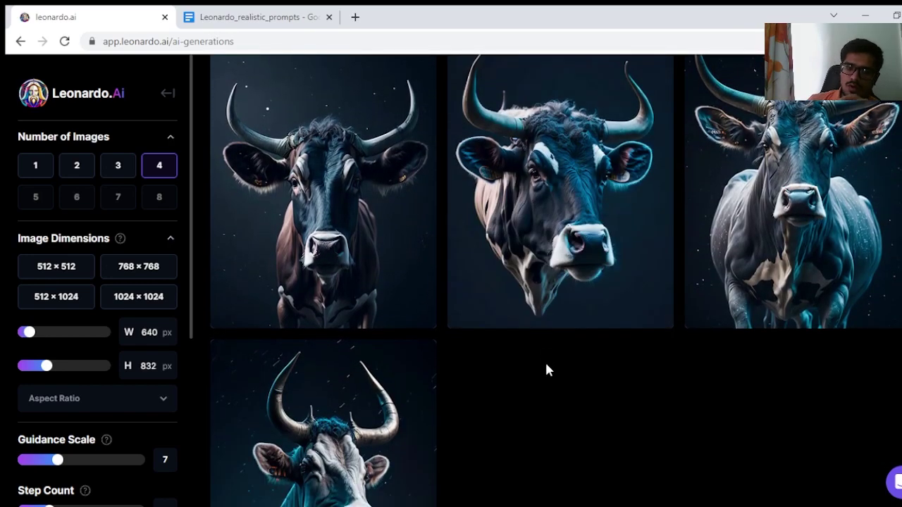
{"action": "scroll", "coordinate": [540, 365], "scroll_direction": "up", "scroll_amount": 2}
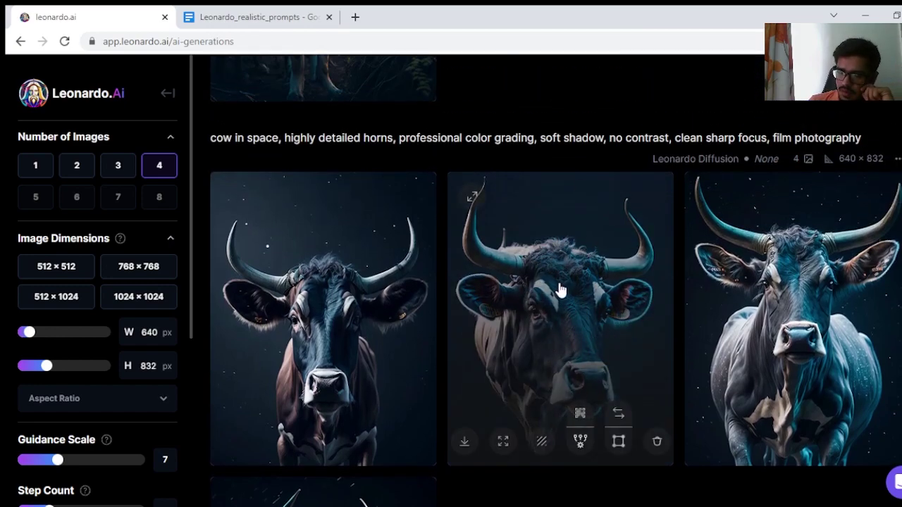
{"action": "scroll", "coordinate": [560, 289], "scroll_direction": "up", "scroll_amount": 8}
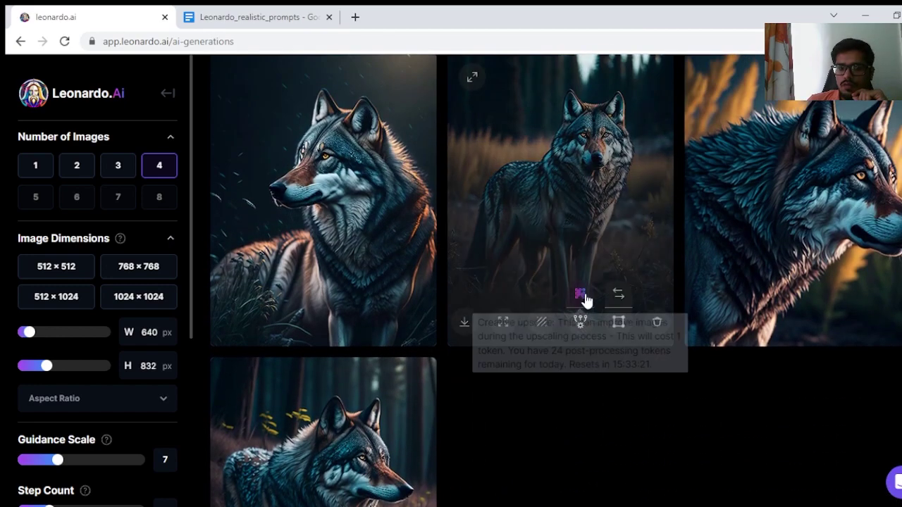
{"action": "scroll", "coordinate": [597, 182], "scroll_direction": "up", "scroll_amount": 1}
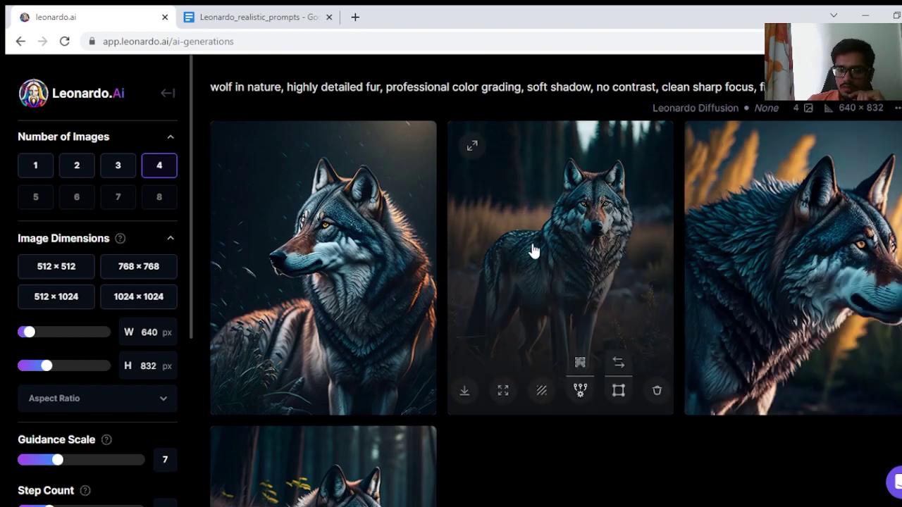
{"action": "scroll", "coordinate": [380, 193], "scroll_direction": "down", "scroll_amount": 1}
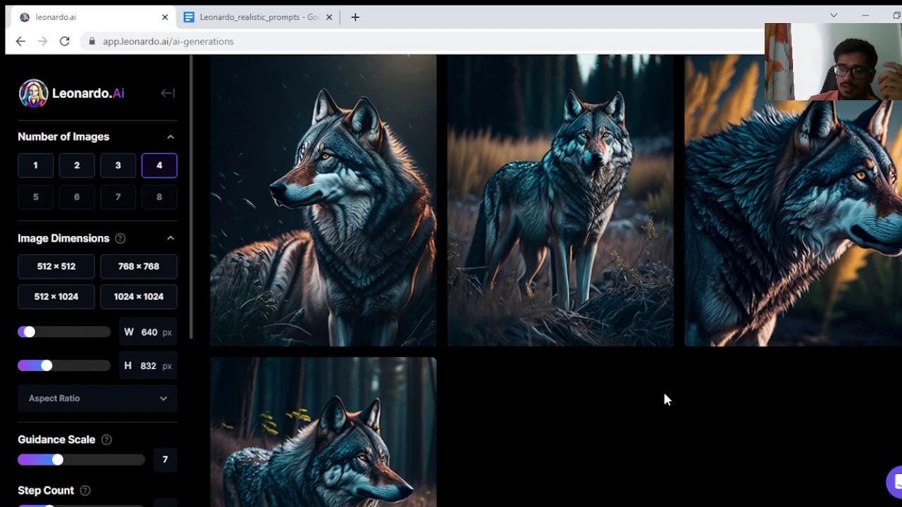
{"action": "scroll", "coordinate": [552, 402], "scroll_direction": "down", "scroll_amount": 2}
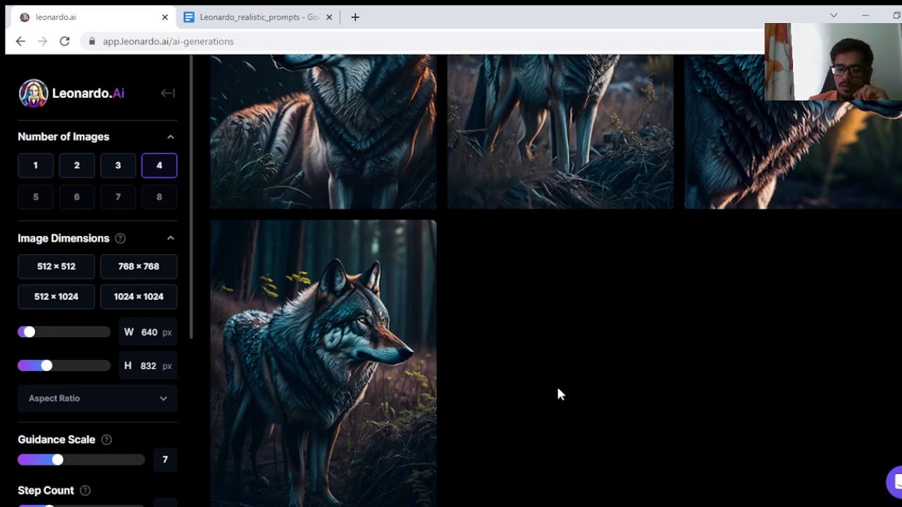
{"action": "scroll", "coordinate": [557, 388], "scroll_direction": "up", "scroll_amount": 2}
{"action": "scroll", "coordinate": [577, 402], "scroll_direction": "up", "scroll_amount": 2}
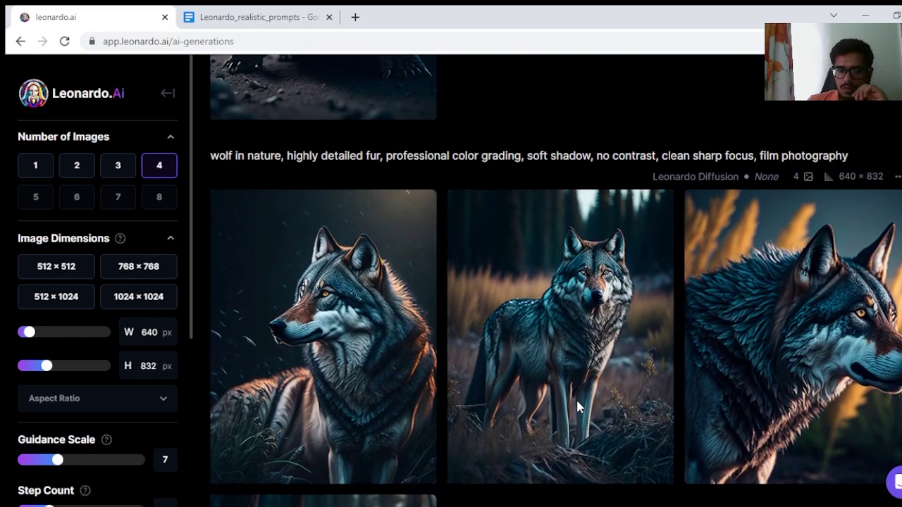
- Highlight 'highly detailed fur' in the tortoise in space prompt
{"action": "scroll", "coordinate": [578, 384], "scroll_direction": "up", "scroll_amount": 8}
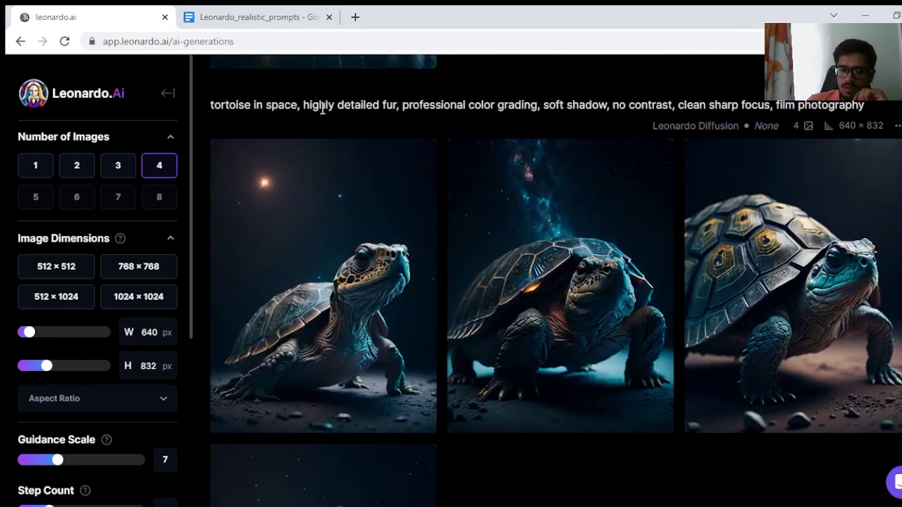
{"action": "left_click_drag", "start_coordinate": [305, 106], "coordinate": [400, 105]}
{"action": "scroll", "coordinate": [580, 177], "scroll_direction": "down", "scroll_amount": 4}
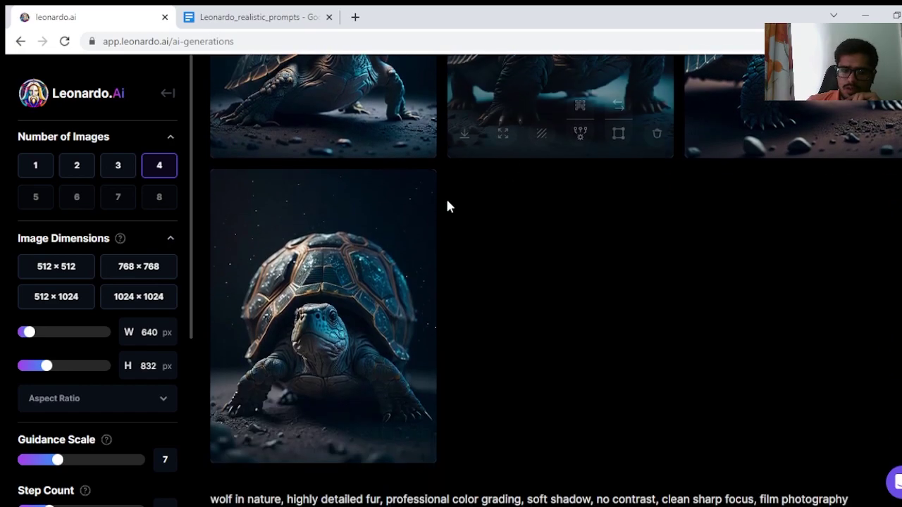
- Glance at the Leonardo_realistic_prompts document, then return to the tortoise generations
{"action": "scroll", "coordinate": [514, 278], "scroll_direction": "up", "scroll_amount": 2}
{"action": "scroll", "coordinate": [417, 174], "scroll_direction": "up", "scroll_amount": 1}
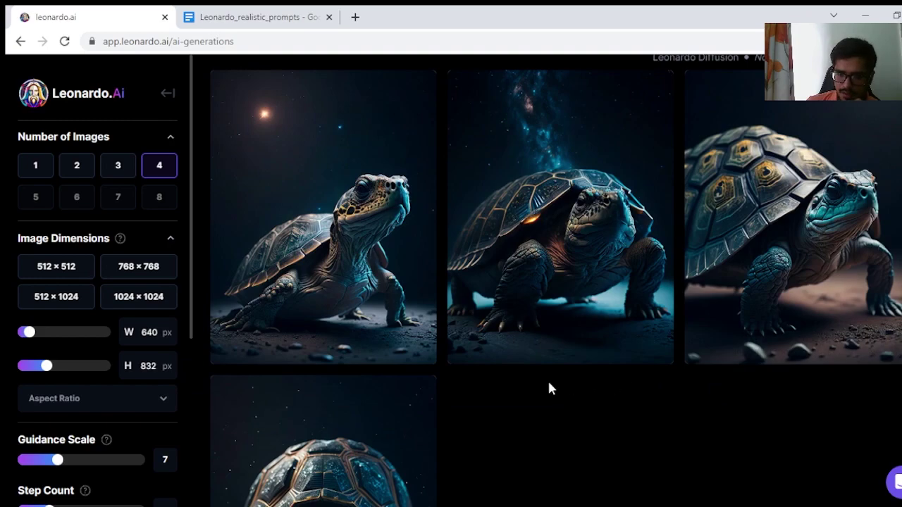
{"action": "scroll", "coordinate": [547, 380], "scroll_direction": "up", "scroll_amount": 1}
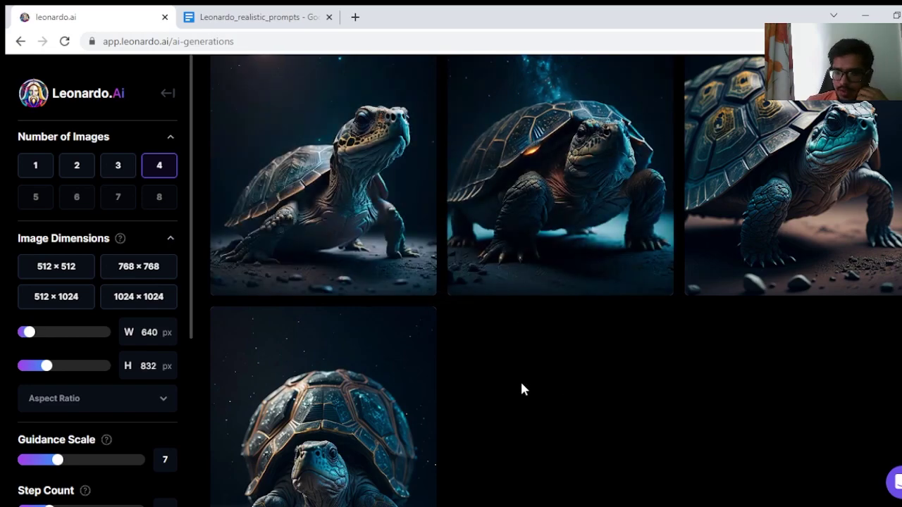
{"action": "left_click", "coordinate": [220, 8]}
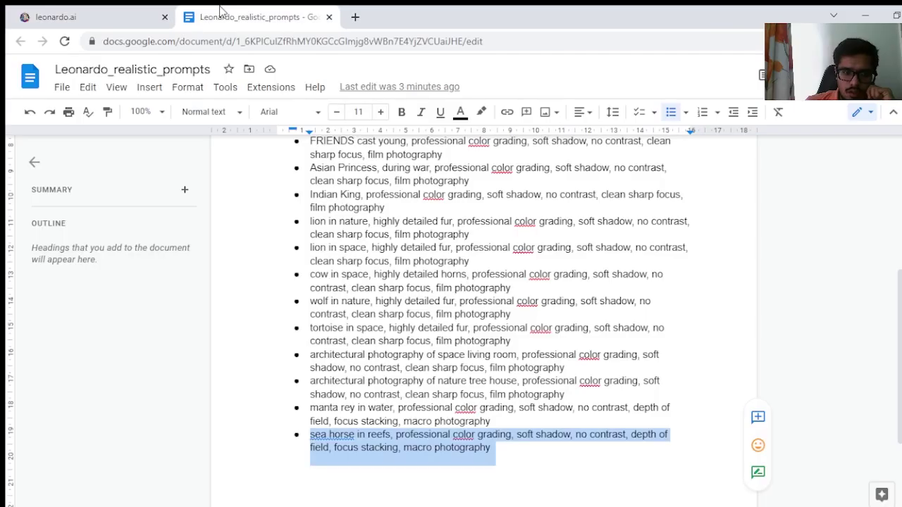
{"action": "left_click", "coordinate": [115, 12]}
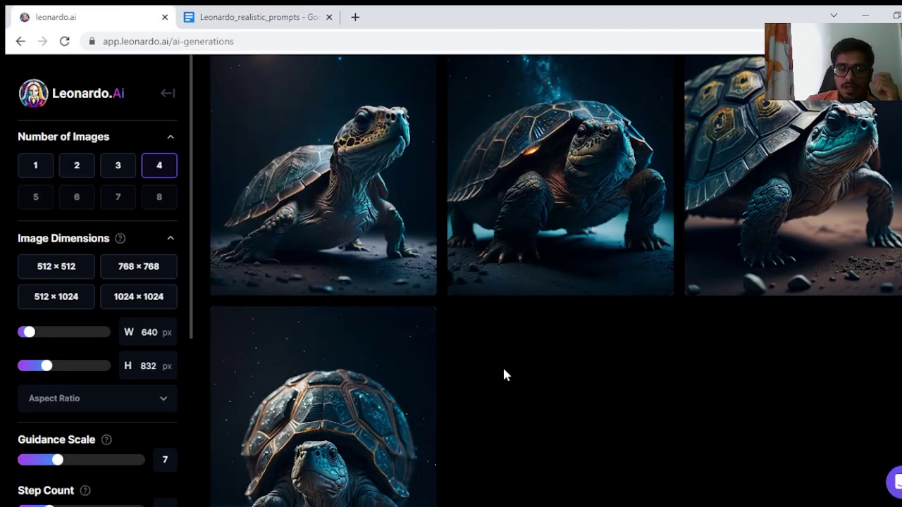
- Browse the space living-room generation and view its first image enlarged before closing it
{"action": "scroll", "coordinate": [506, 380], "scroll_direction": "up", "scroll_amount": 5}
{"action": "scroll", "coordinate": [508, 385], "scroll_direction": "up", "scroll_amount": 7}
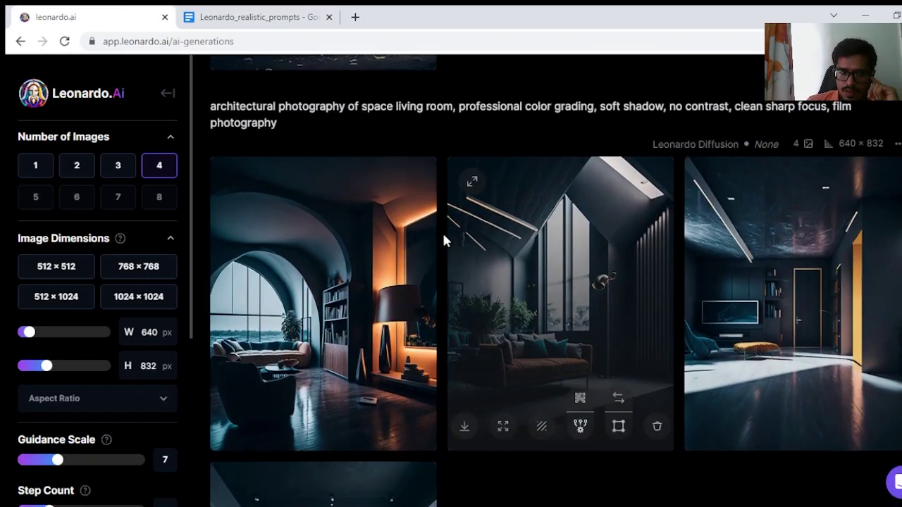
{"action": "scroll", "coordinate": [302, 110], "scroll_direction": "down", "scroll_amount": 1}
{"action": "scroll", "coordinate": [317, 88], "scroll_direction": "up", "scroll_amount": 1}
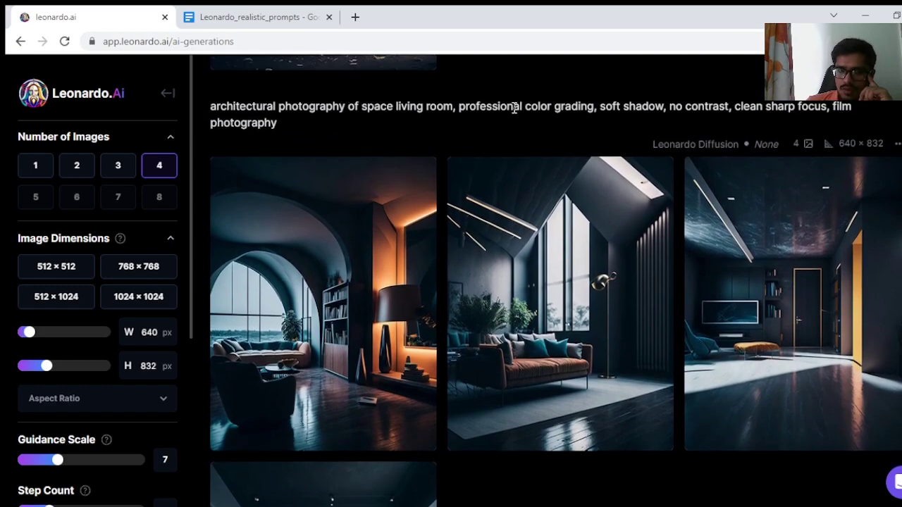
{"action": "scroll", "coordinate": [557, 105], "scroll_direction": "down", "scroll_amount": 4}
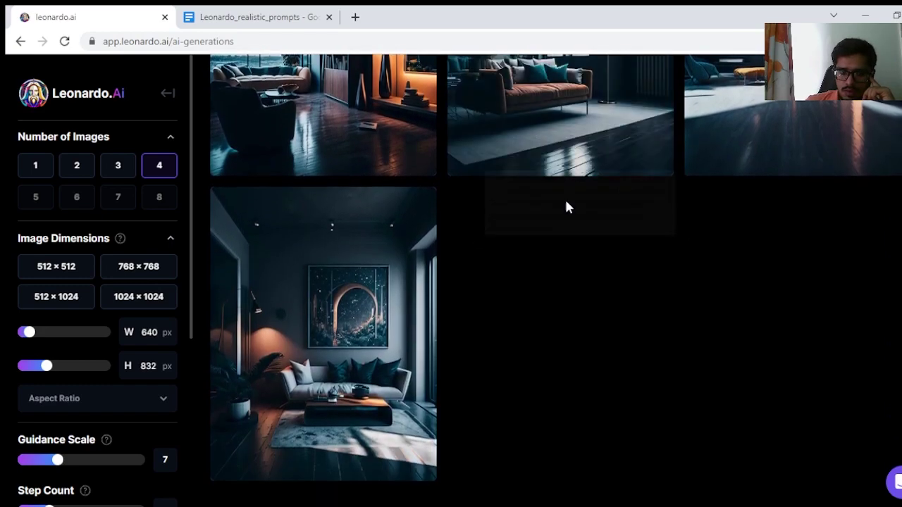
{"action": "scroll", "coordinate": [513, 337], "scroll_direction": "up", "scroll_amount": 2}
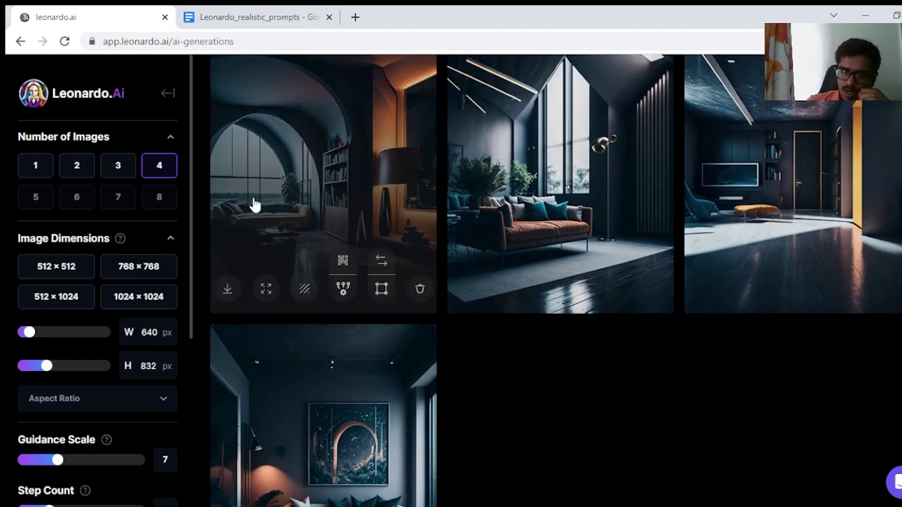
{"action": "left_click", "coordinate": [259, 206]}
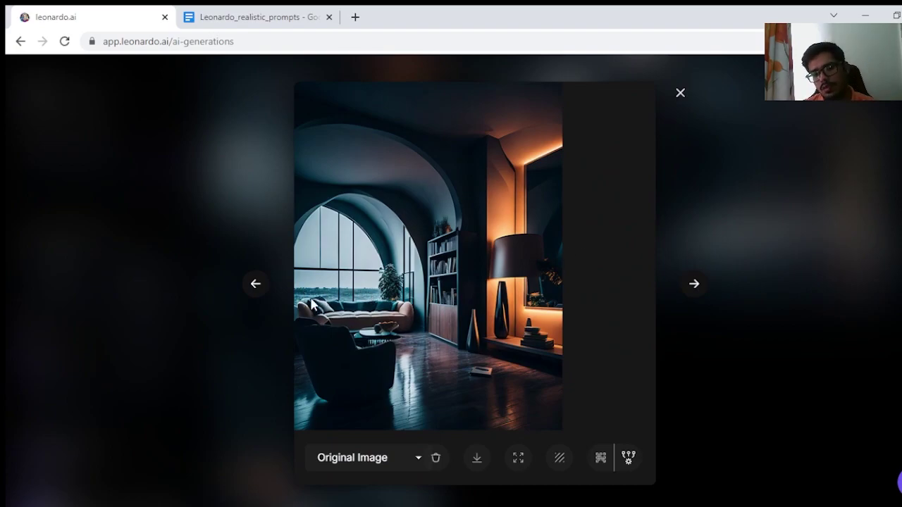
{"action": "left_click", "coordinate": [274, 314]}
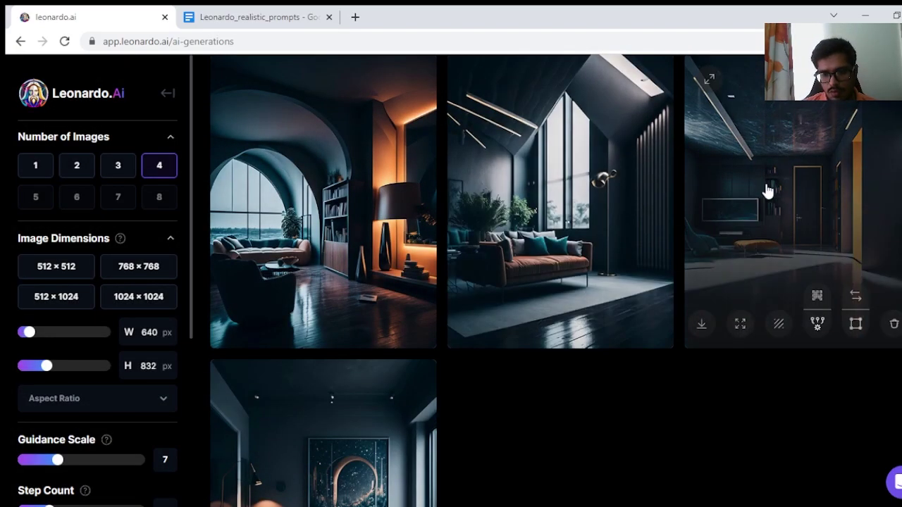
- Scroll the feed between the living-room images and the nature tree house results
{"action": "scroll", "coordinate": [768, 190], "scroll_direction": "down", "scroll_amount": 1}
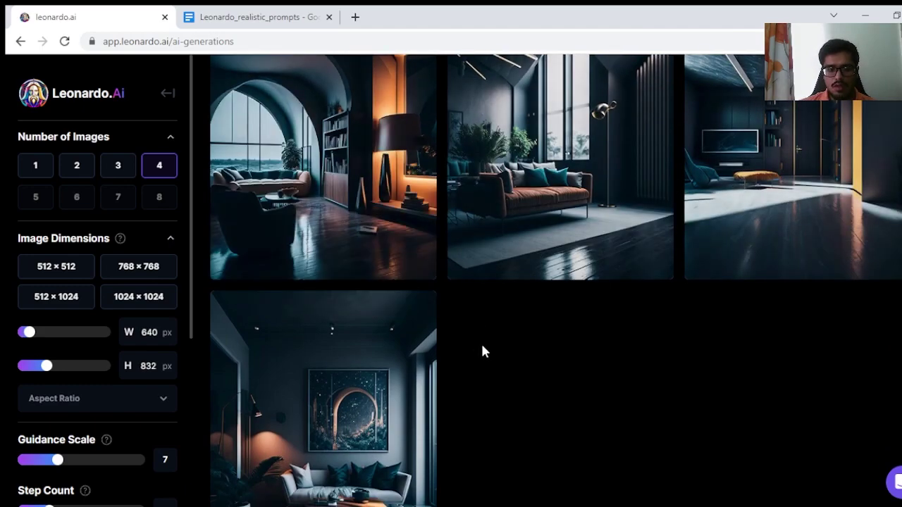
{"action": "scroll", "coordinate": [634, 270], "scroll_direction": "up", "scroll_amount": 1}
{"action": "scroll", "coordinate": [635, 270], "scroll_direction": "up", "scroll_amount": 1}
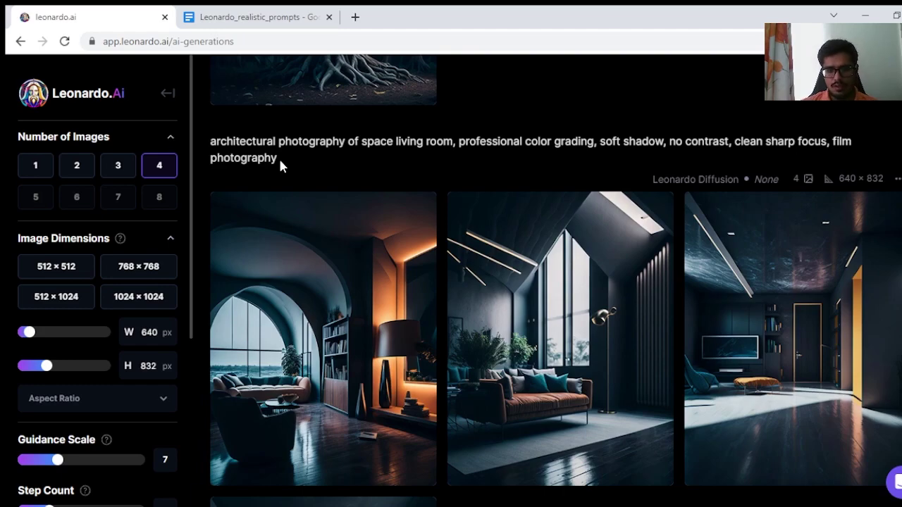
{"action": "scroll", "coordinate": [434, 151], "scroll_direction": "down", "scroll_amount": 3}
{"action": "scroll", "coordinate": [437, 203], "scroll_direction": "up", "scroll_amount": 3}
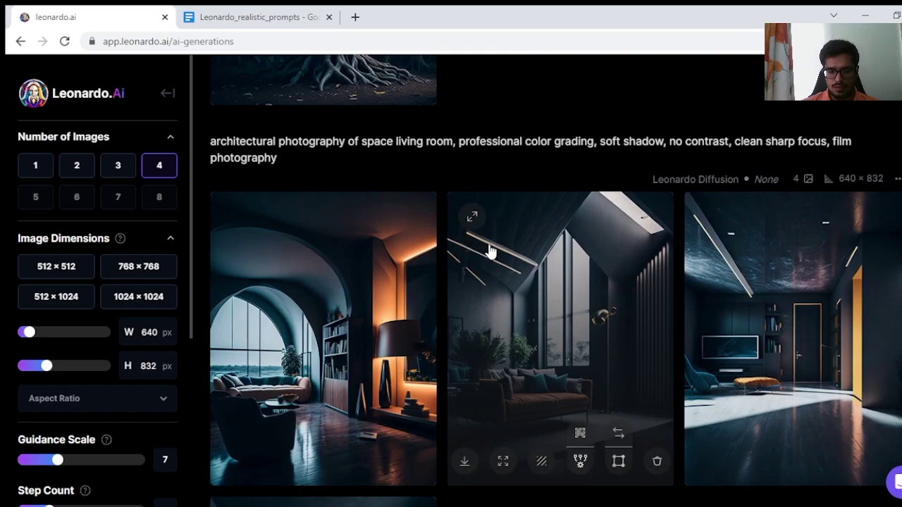
{"action": "scroll", "coordinate": [486, 250], "scroll_direction": "down", "scroll_amount": 1}
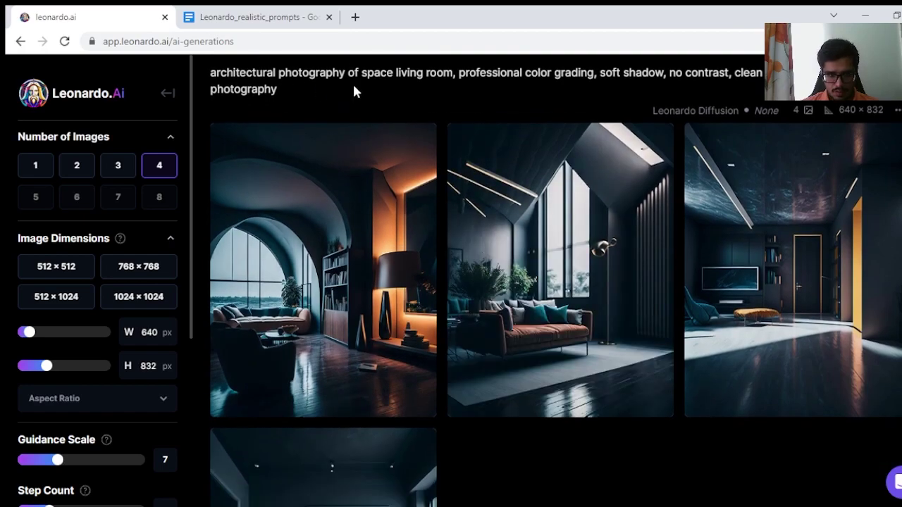
{"action": "scroll", "coordinate": [437, 176], "scroll_direction": "up", "scroll_amount": 9}
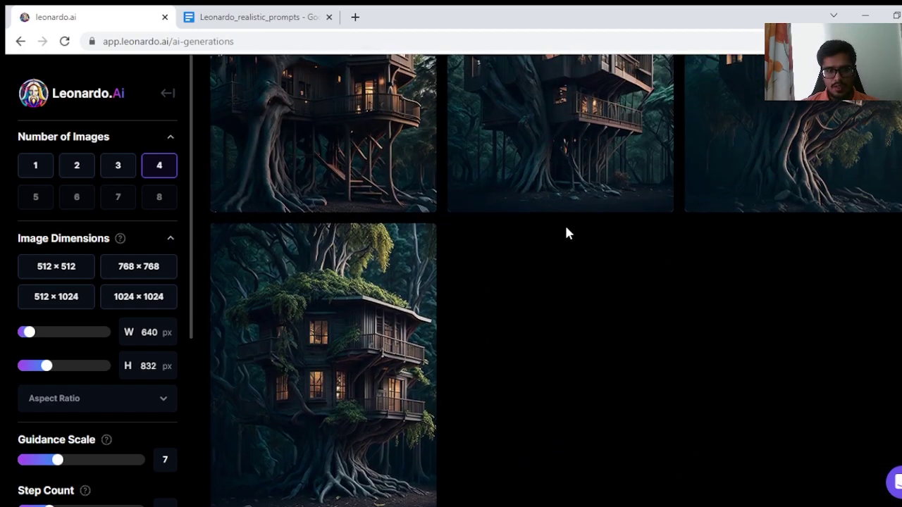
{"action": "scroll", "coordinate": [735, 258], "scroll_direction": "up", "scroll_amount": 2}
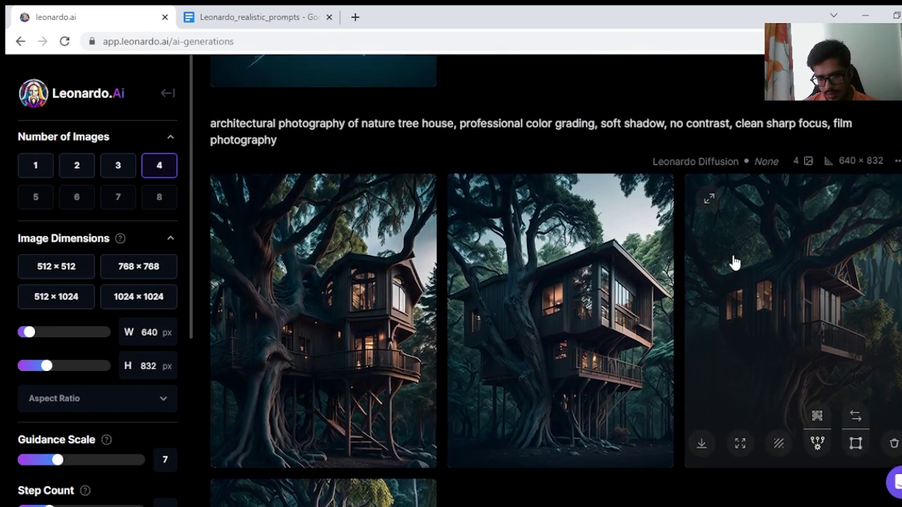
{"action": "scroll", "coordinate": [475, 184], "scroll_direction": "down", "scroll_amount": 3}
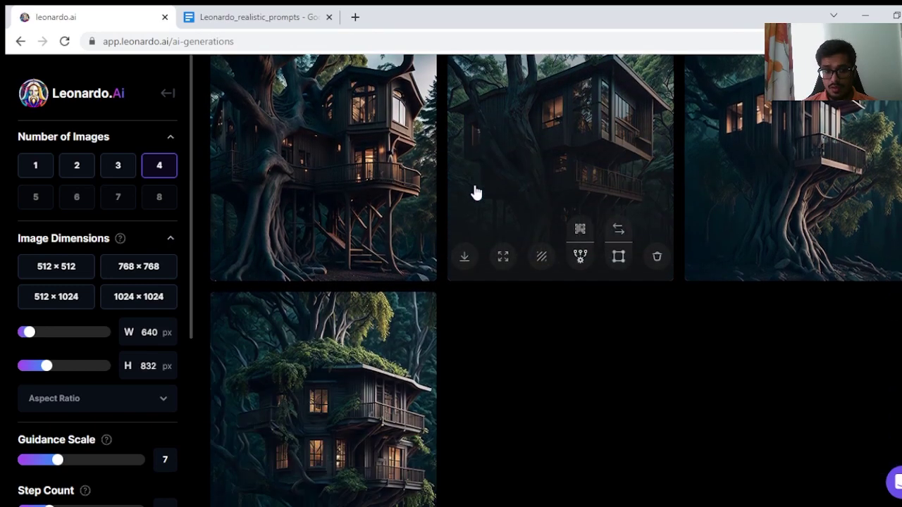
{"action": "scroll", "coordinate": [479, 194], "scroll_direction": "up", "scroll_amount": 2}
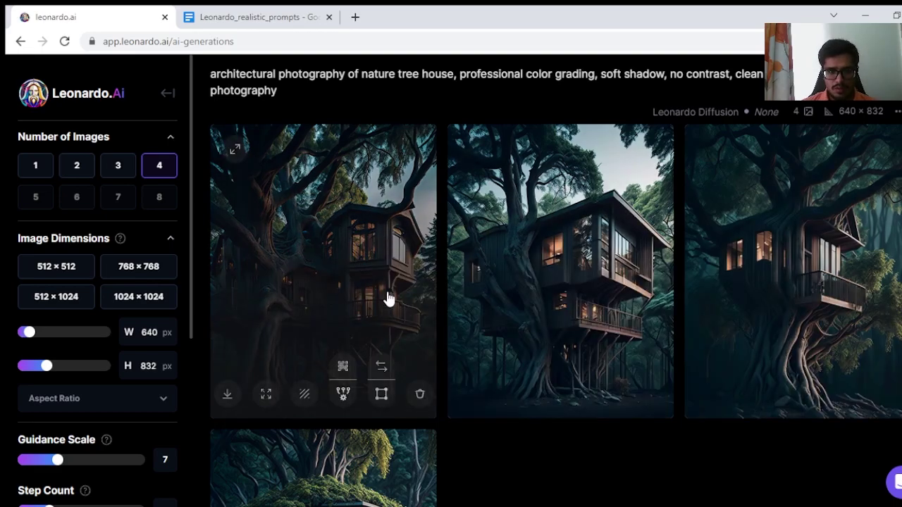
{"action": "left_click", "coordinate": [389, 298]}
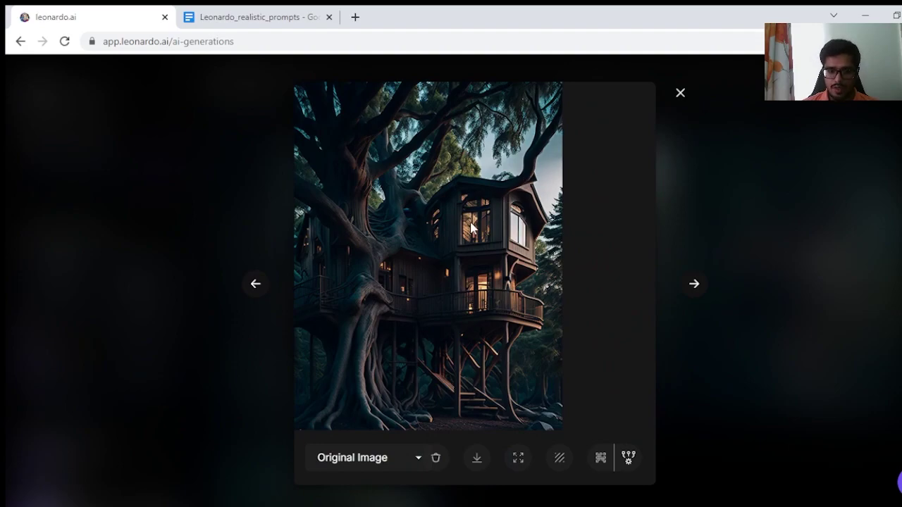
{"action": "key", "text": "Escape"}
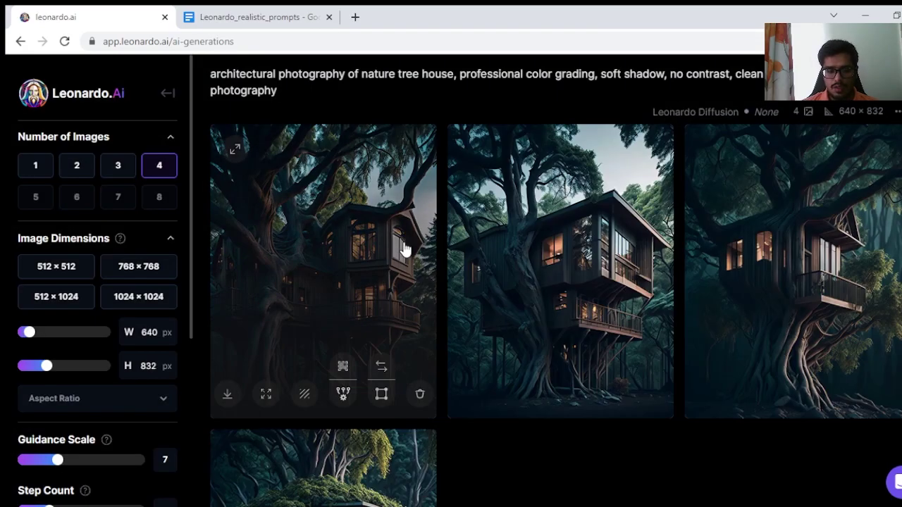
{"action": "scroll", "coordinate": [465, 296], "scroll_direction": "down", "scroll_amount": 5}
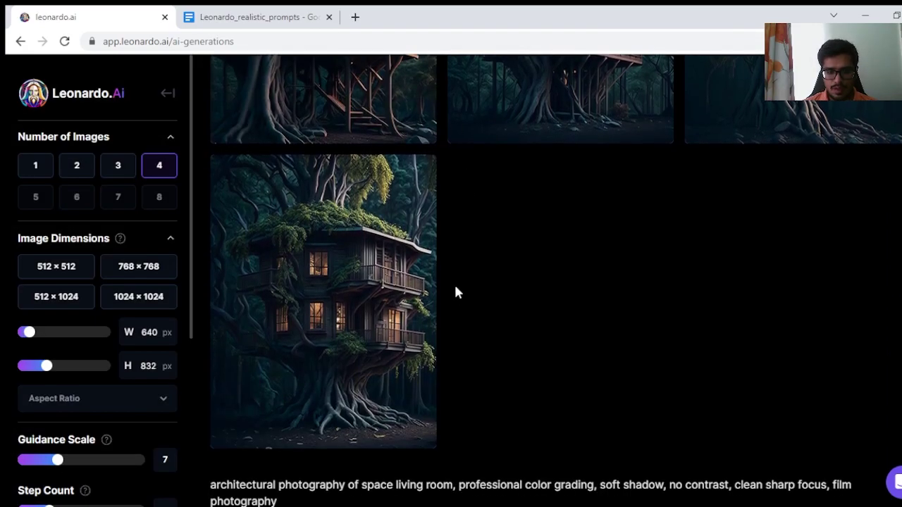
{"action": "left_click", "coordinate": [383, 256]}
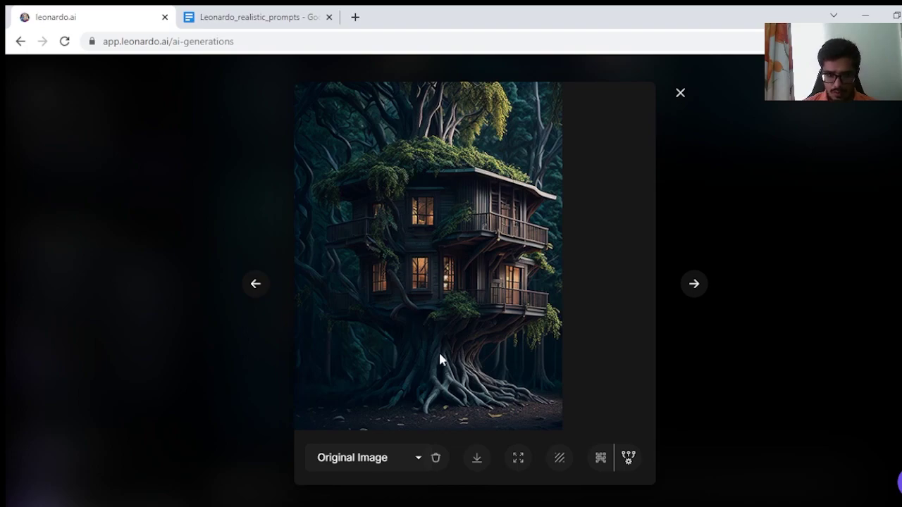
{"action": "key", "text": "Escape"}
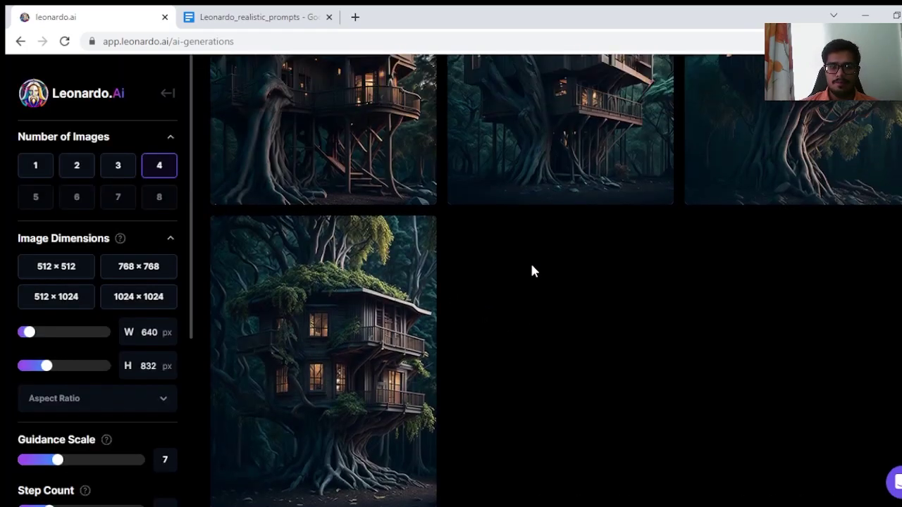
- Scroll up the feed to the manta ray prompt and browse its four images
{"action": "scroll", "coordinate": [530, 262], "scroll_direction": "up", "scroll_amount": 5}
{"action": "scroll", "coordinate": [641, 259], "scroll_direction": "up", "scroll_amount": 6}
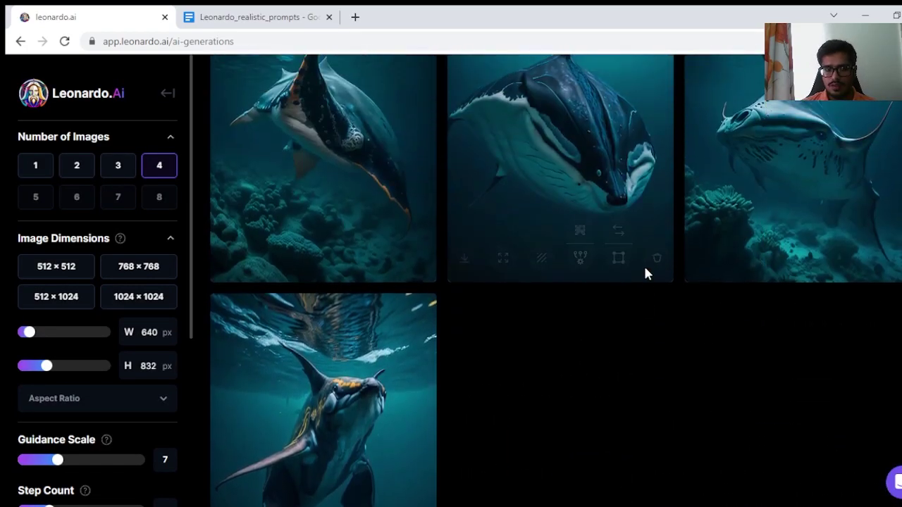
{"action": "scroll", "coordinate": [632, 211], "scroll_direction": "up", "scroll_amount": 1}
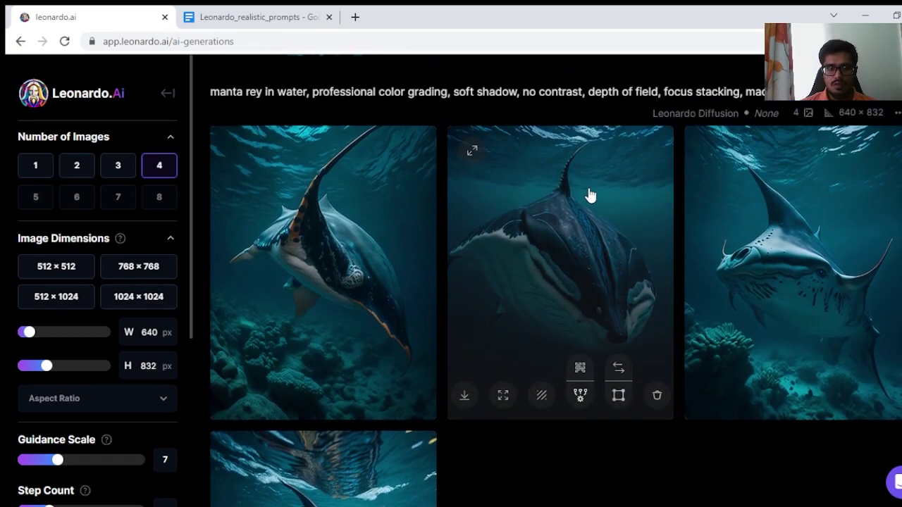
{"action": "scroll", "coordinate": [588, 195], "scroll_direction": "down", "scroll_amount": 1}
{"action": "scroll", "coordinate": [589, 195], "scroll_direction": "up", "scroll_amount": 1}
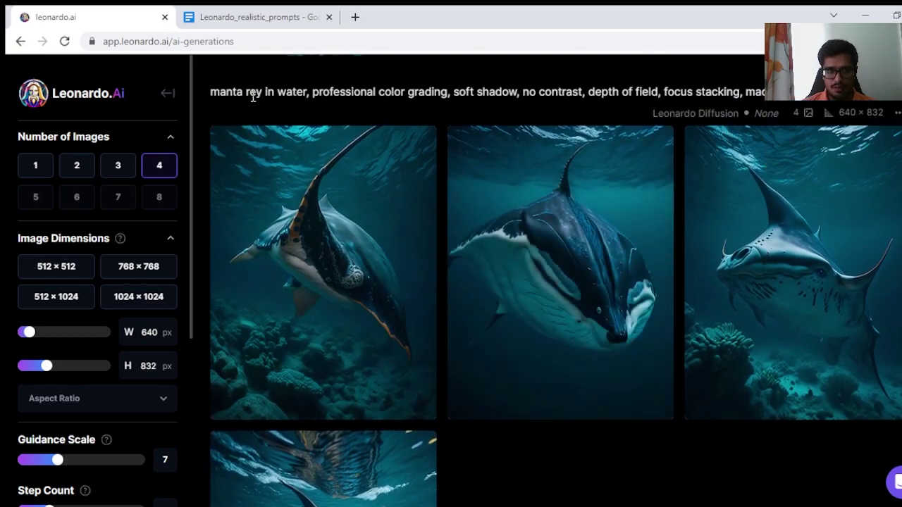
{"action": "scroll", "coordinate": [425, 174], "scroll_direction": "down", "scroll_amount": 1}
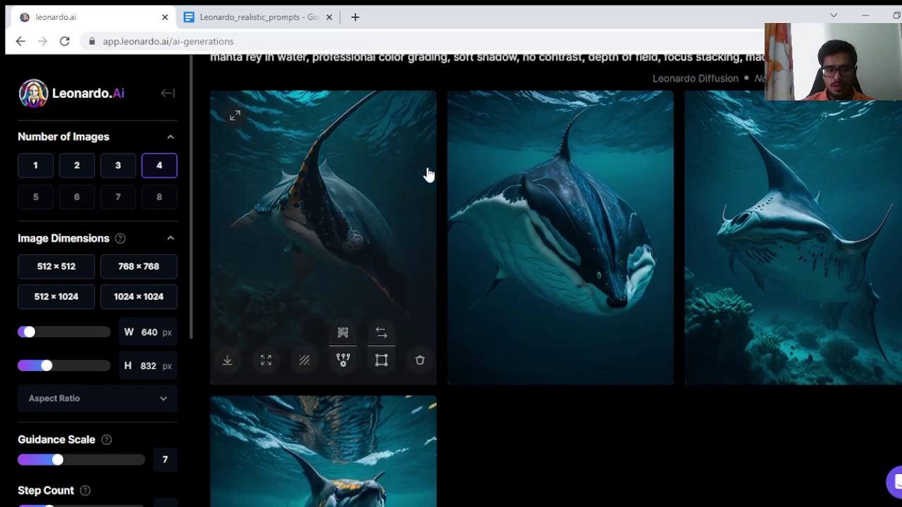
{"action": "scroll", "coordinate": [493, 233], "scroll_direction": "down", "scroll_amount": 3}
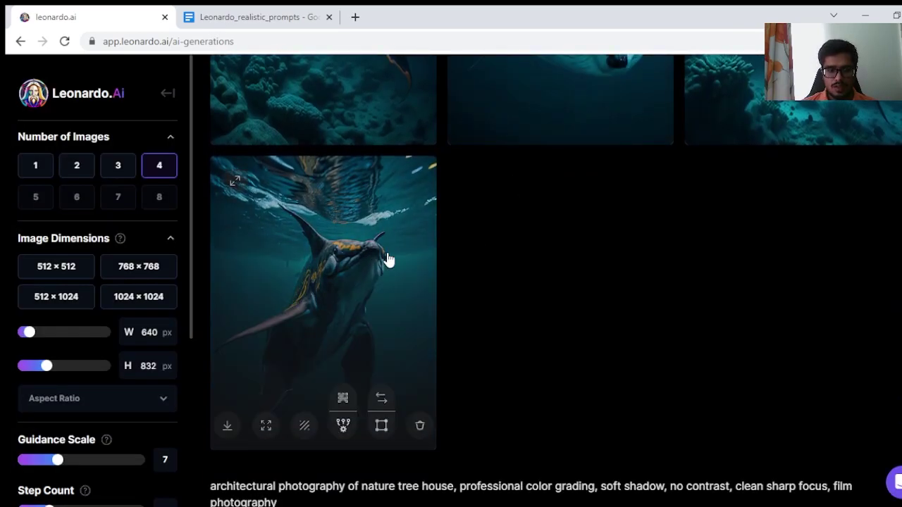
{"action": "scroll", "coordinate": [413, 251], "scroll_direction": "up", "scroll_amount": 4}
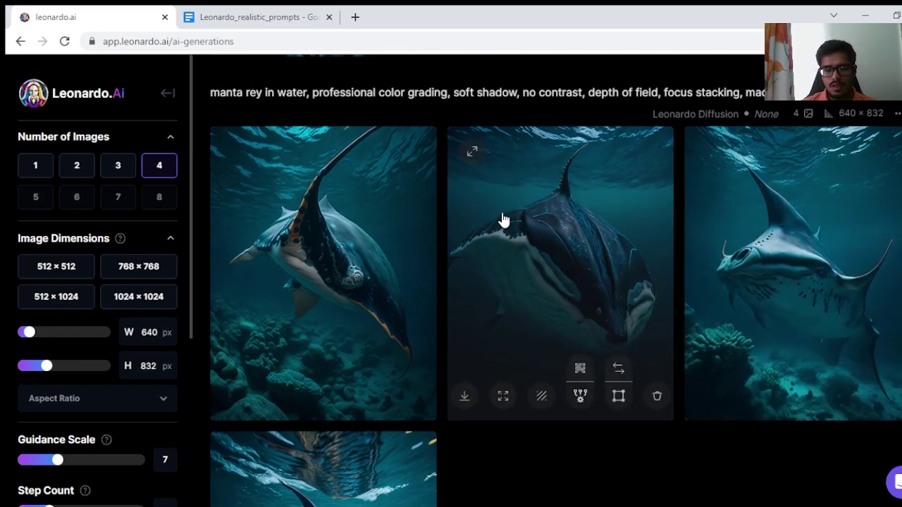
{"action": "scroll", "coordinate": [529, 282], "scroll_direction": "up", "scroll_amount": 5}
- Bring the sea horse in reefs generation and its four images into view
{"action": "scroll", "coordinate": [560, 279], "scroll_direction": "up", "scroll_amount": 5}
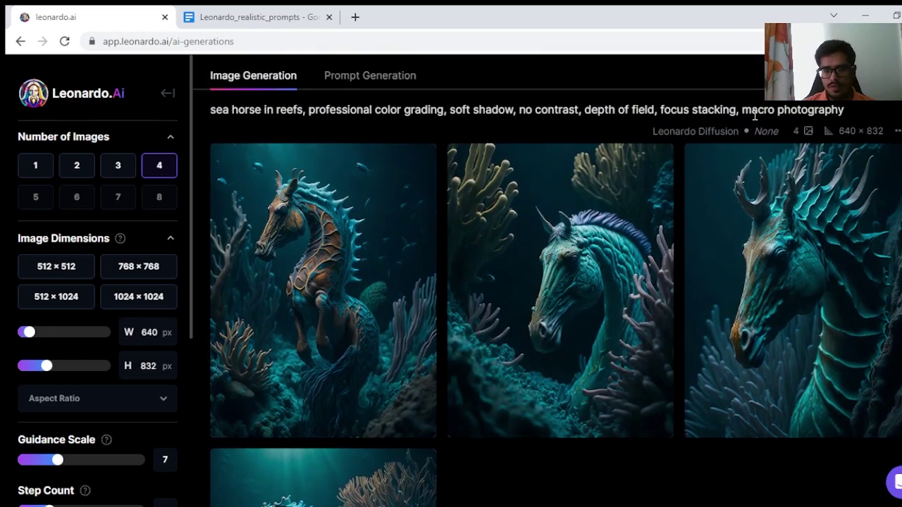
{"action": "scroll", "coordinate": [521, 335], "scroll_direction": "down", "scroll_amount": 3}
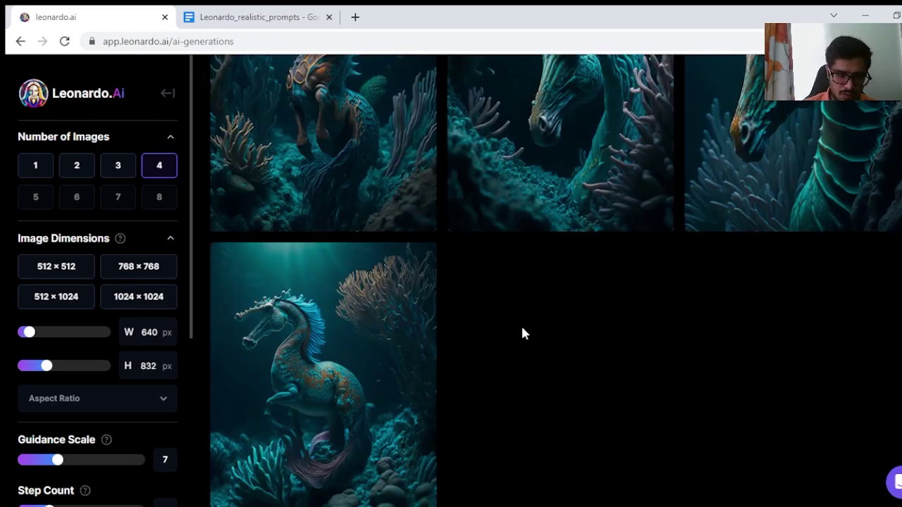
{"action": "scroll", "coordinate": [497, 192], "scroll_direction": "up", "scroll_amount": 6}
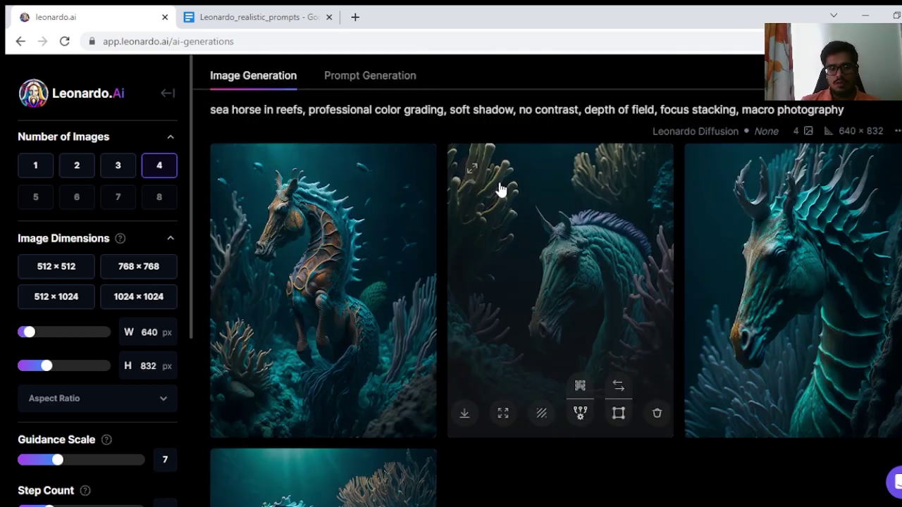
{"action": "scroll", "coordinate": [477, 236], "scroll_direction": "down", "scroll_amount": 1}
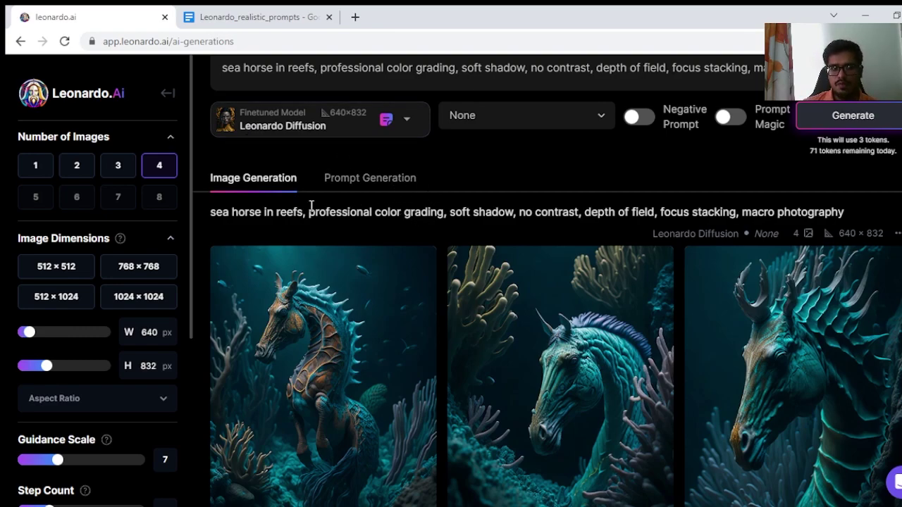
- Highlight the prompt's style keywords, then reselect 'sea horse in reefs'
{"action": "left_click_drag", "start_coordinate": [308, 211], "coordinate": [828, 210]}
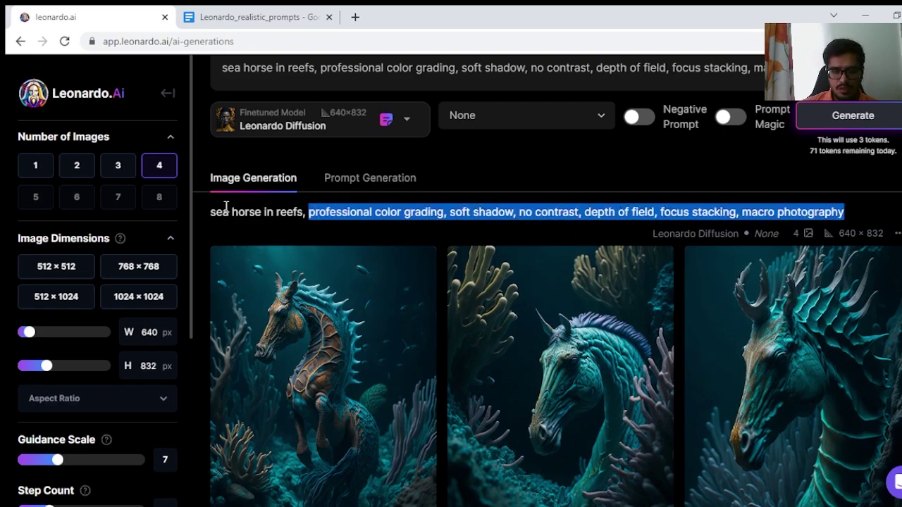
{"action": "left_click_drag", "start_coordinate": [304, 211], "coordinate": [211, 212]}
{"action": "scroll", "coordinate": [234, 228], "scroll_direction": "down", "scroll_amount": 4}
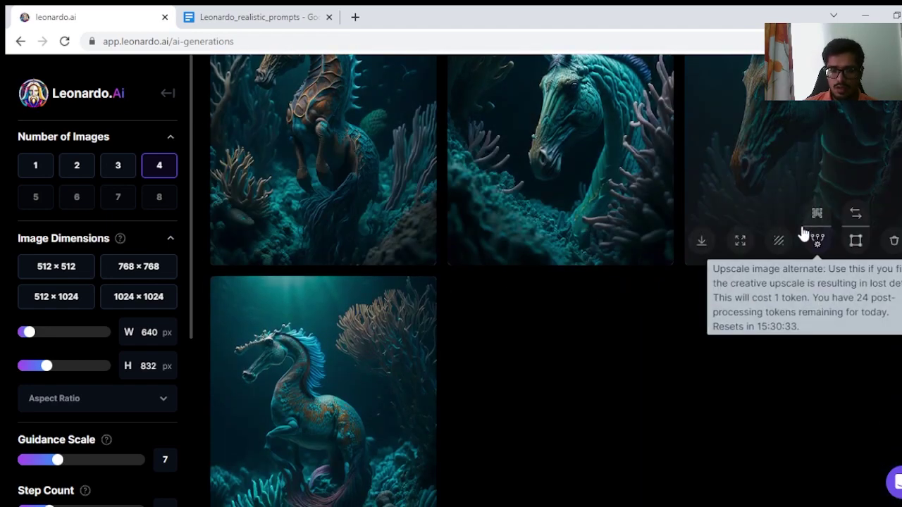
{"action": "scroll", "coordinate": [425, 244], "scroll_direction": "up", "scroll_amount": 2}
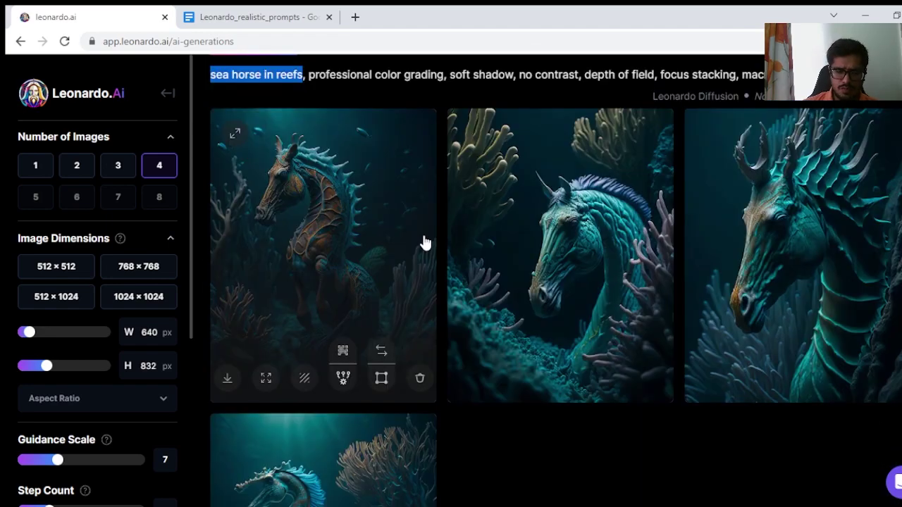